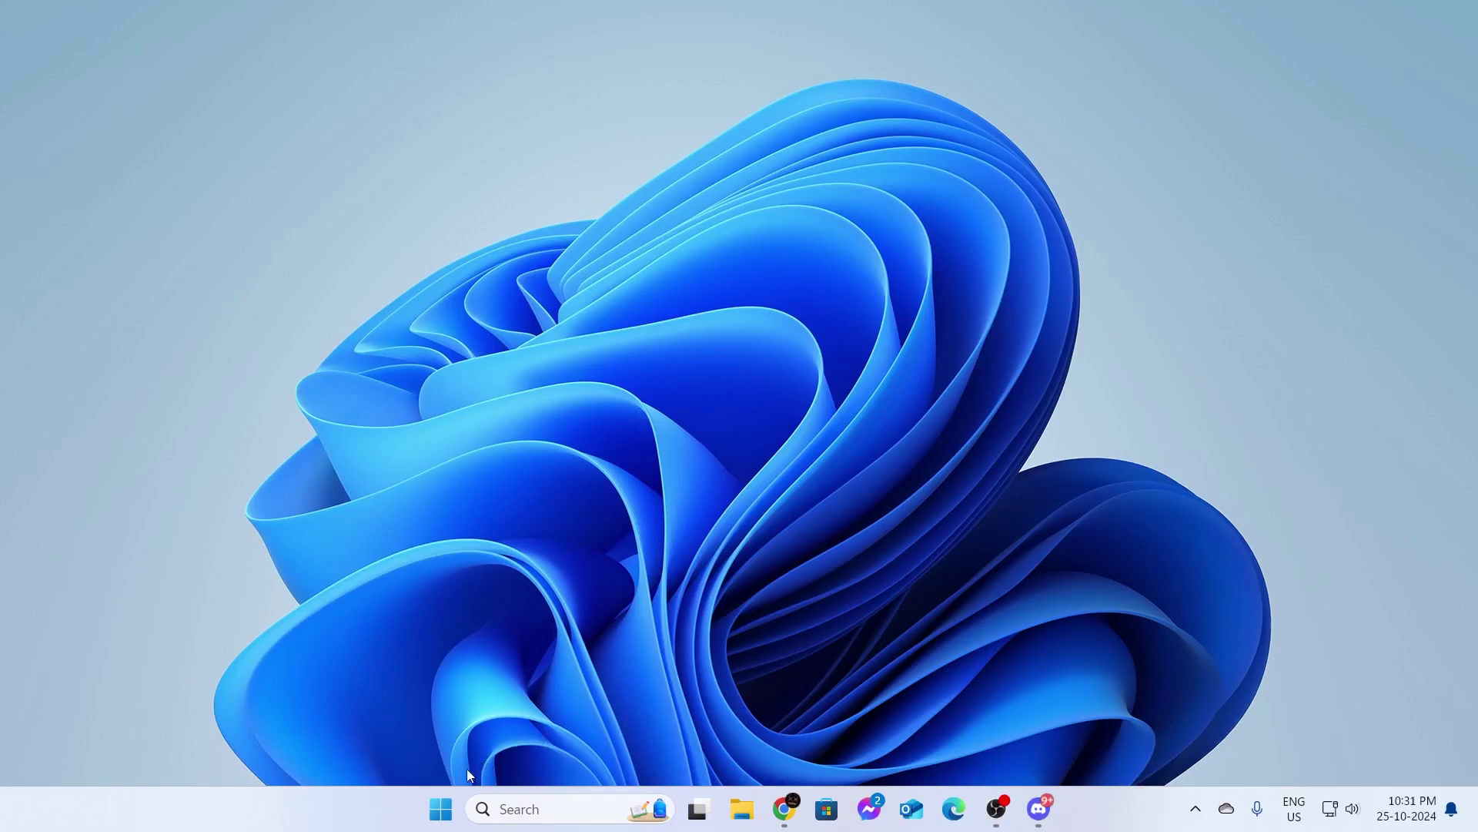
Launch Task Manager from the Start quick-link menu and maximize it to full screen
{"action": "right_click", "coordinate": [438, 795]}
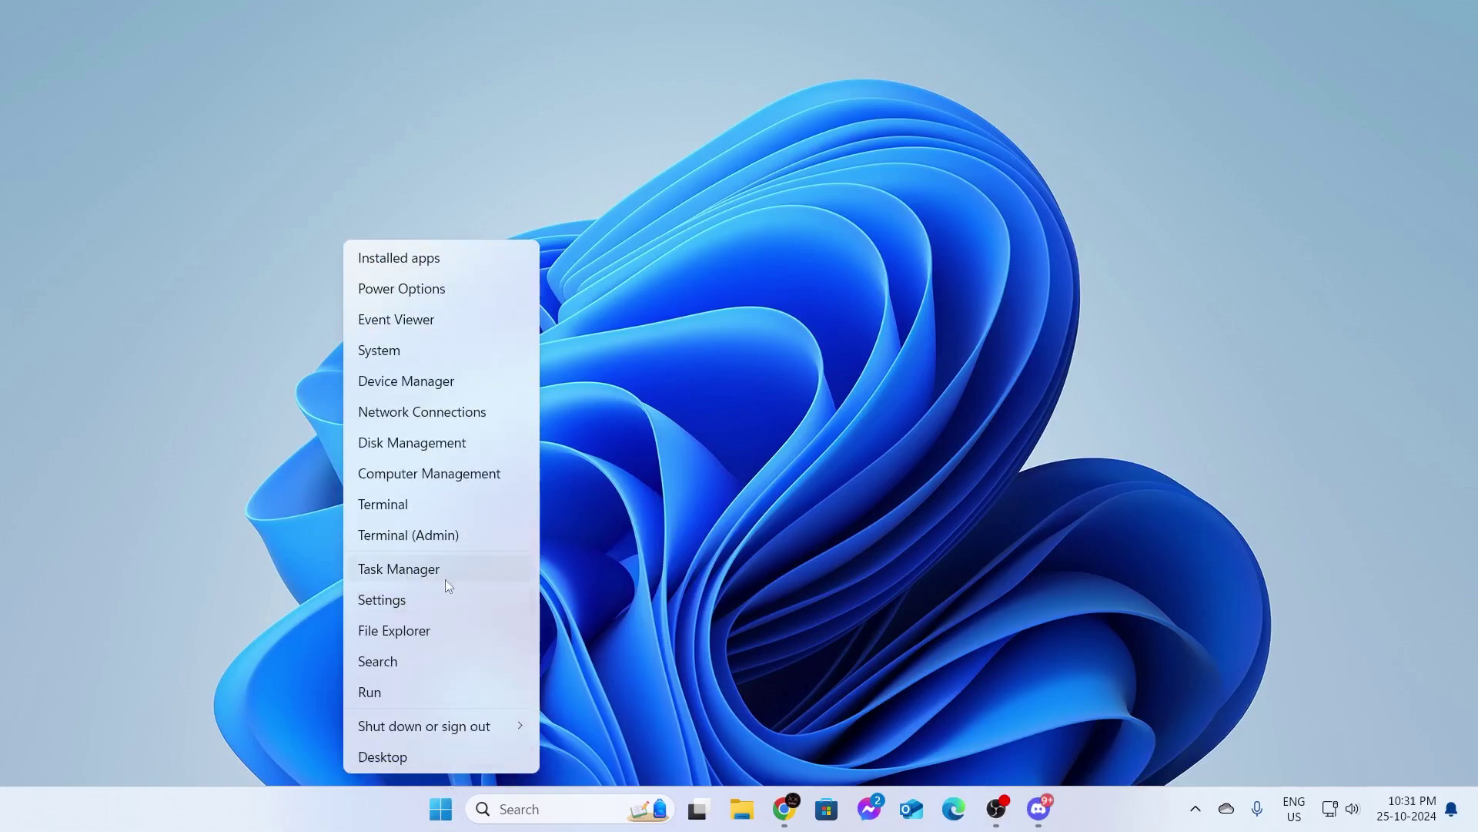
{"action": "left_click", "coordinate": [426, 572]}
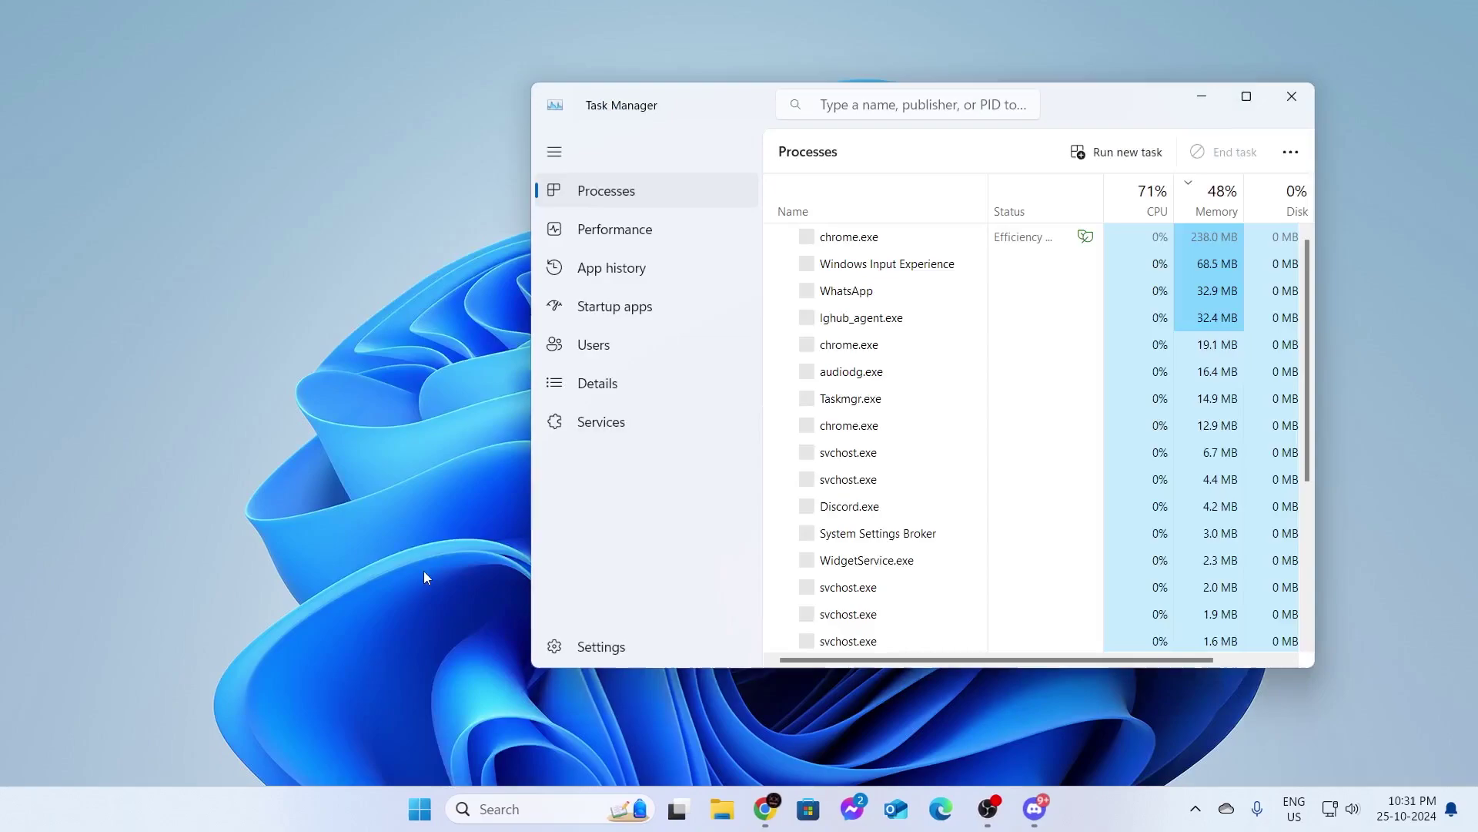
{"action": "left_click", "coordinate": [1244, 99]}
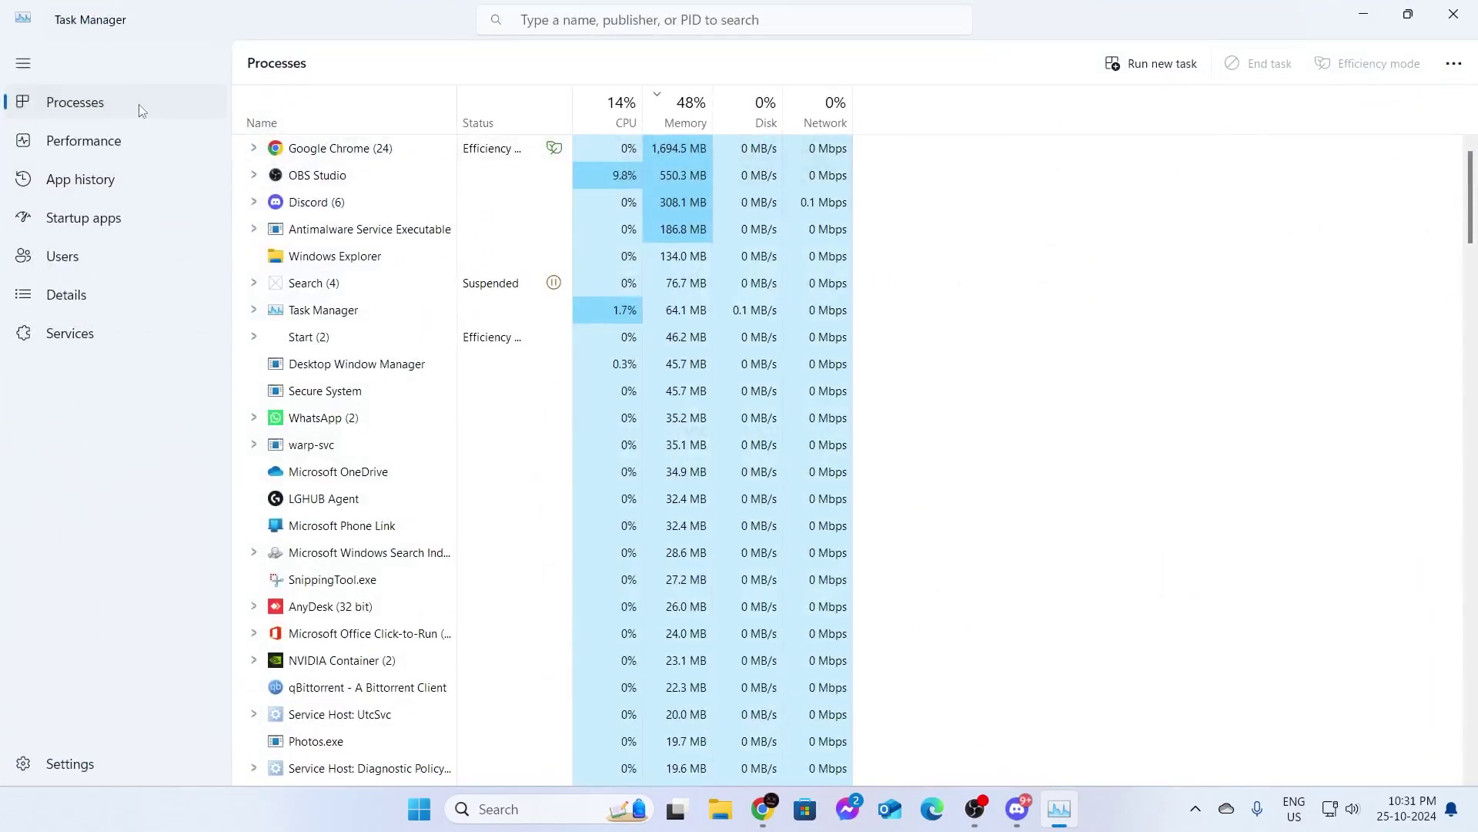
Go to Performance and view the CPU, Memory, Disk 0 (F:), Disk 2 (C:), Ethernet, and GPU 0 tiles
{"action": "left_click", "coordinate": [128, 149]}
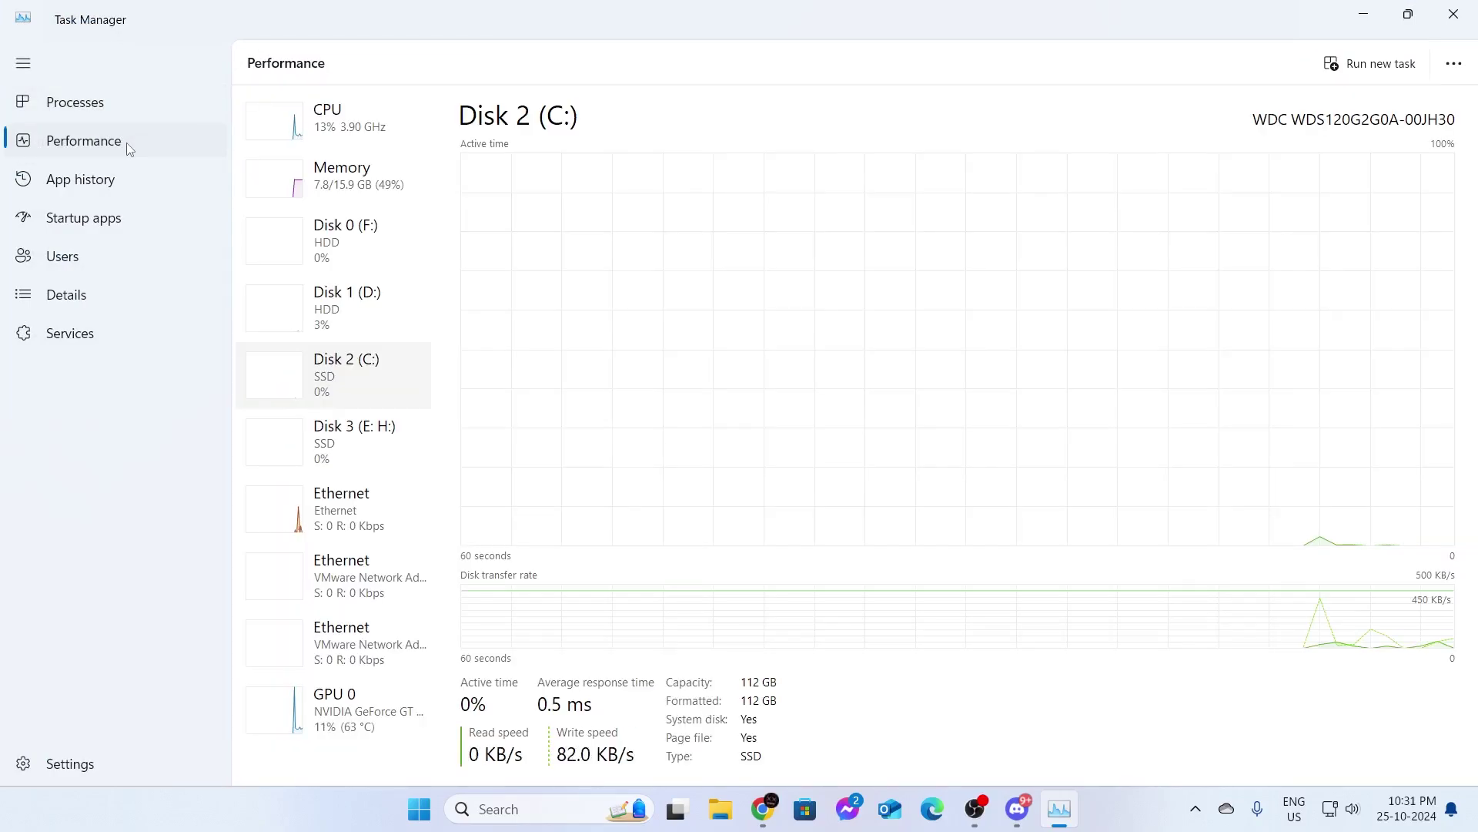
{"action": "left_click", "coordinate": [392, 128]}
{"action": "left_click", "coordinate": [380, 182]}
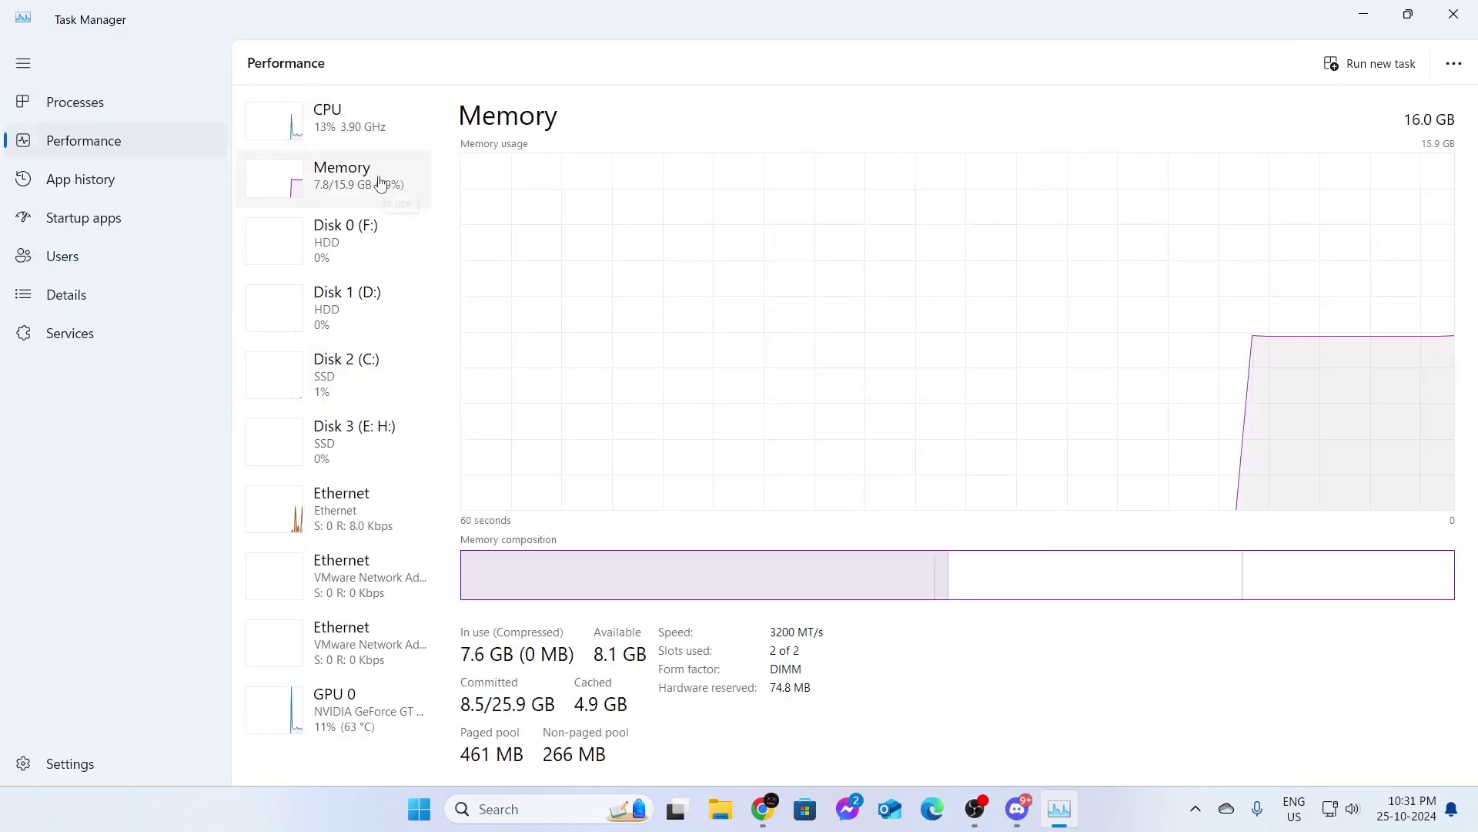
{"action": "left_click", "coordinate": [343, 244]}
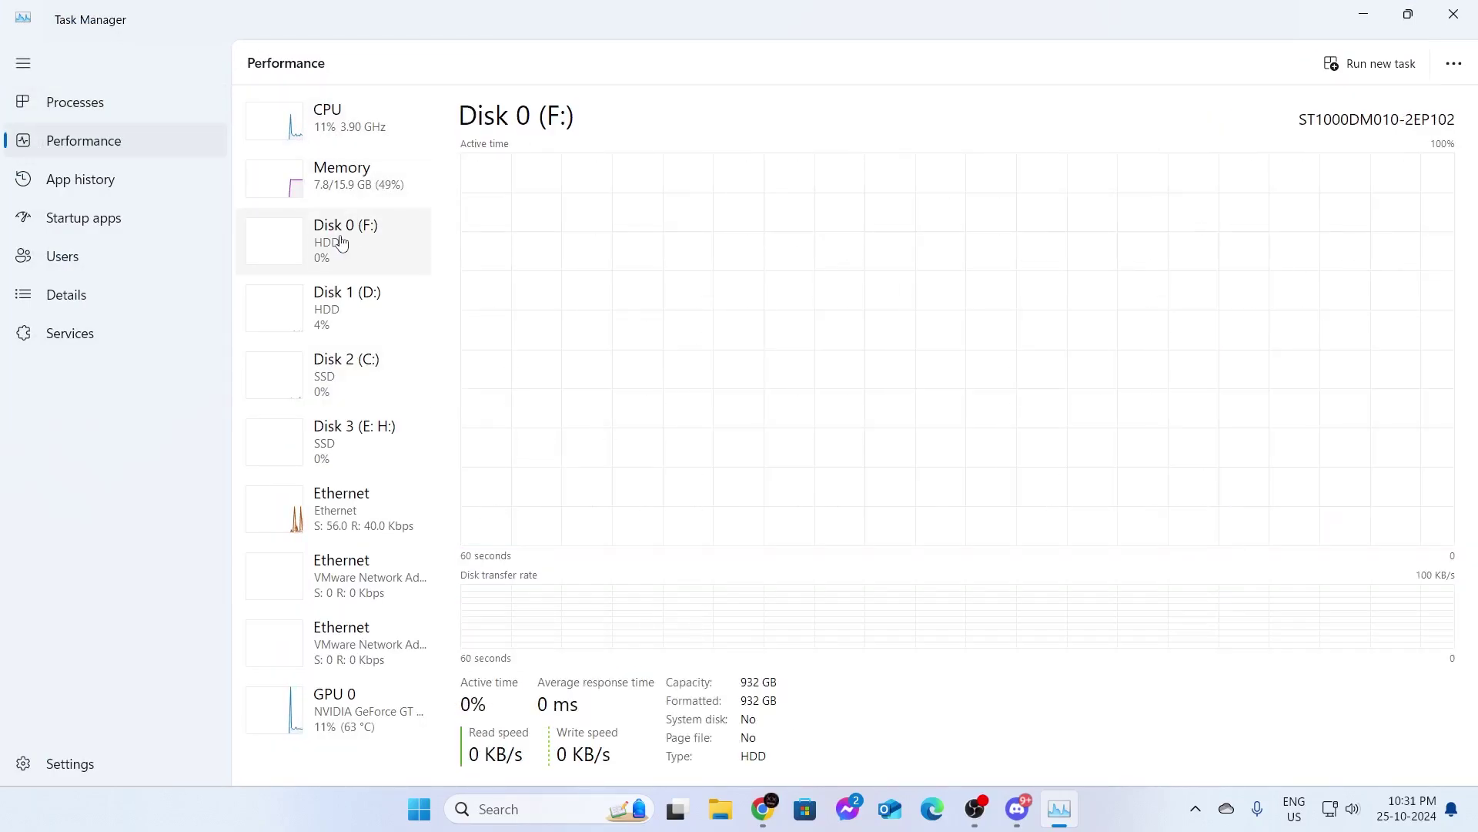
{"action": "left_click", "coordinate": [343, 374]}
{"action": "left_click", "coordinate": [343, 505]}
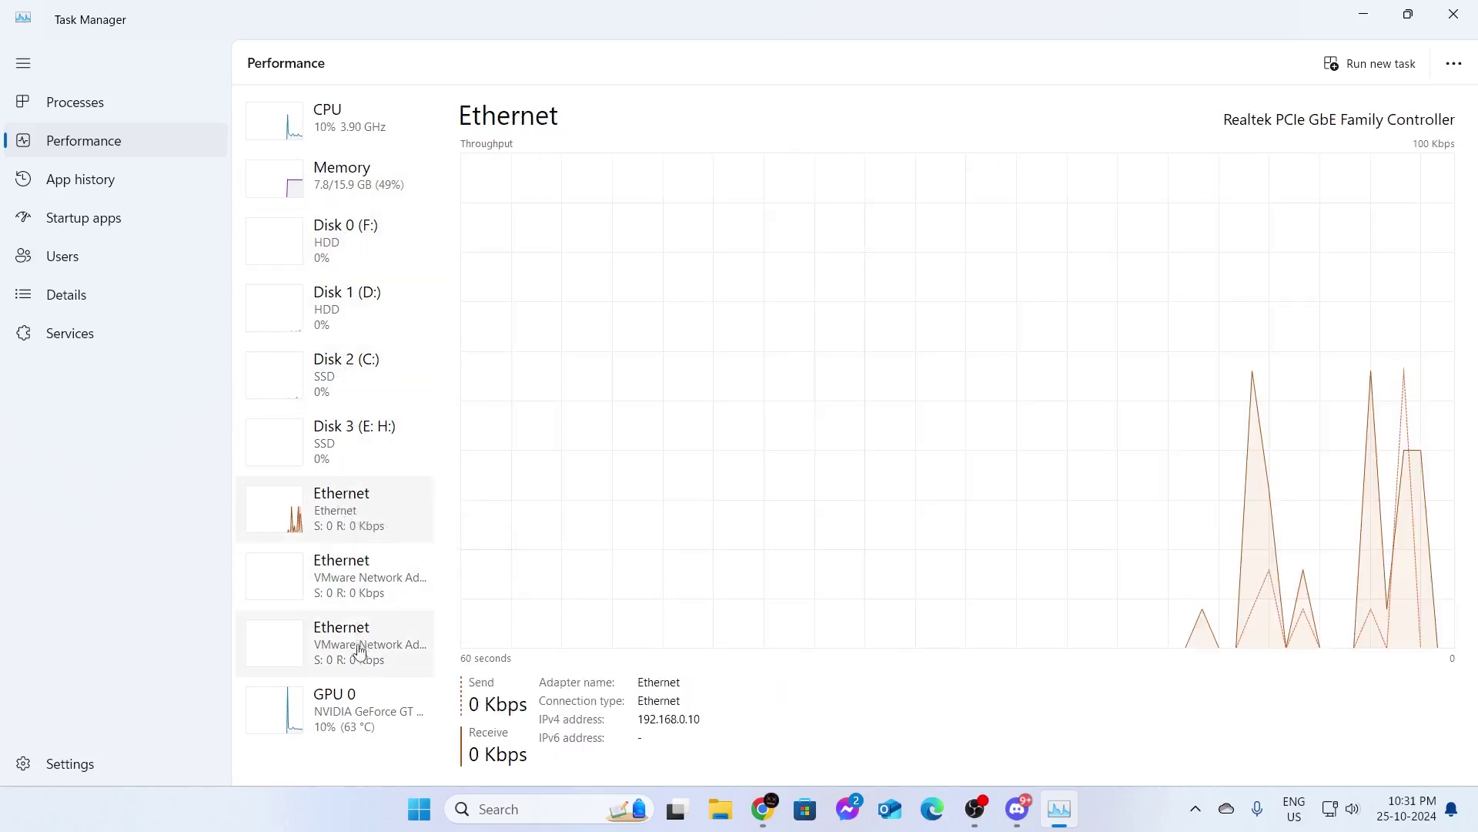
{"action": "left_click", "coordinate": [343, 710]}
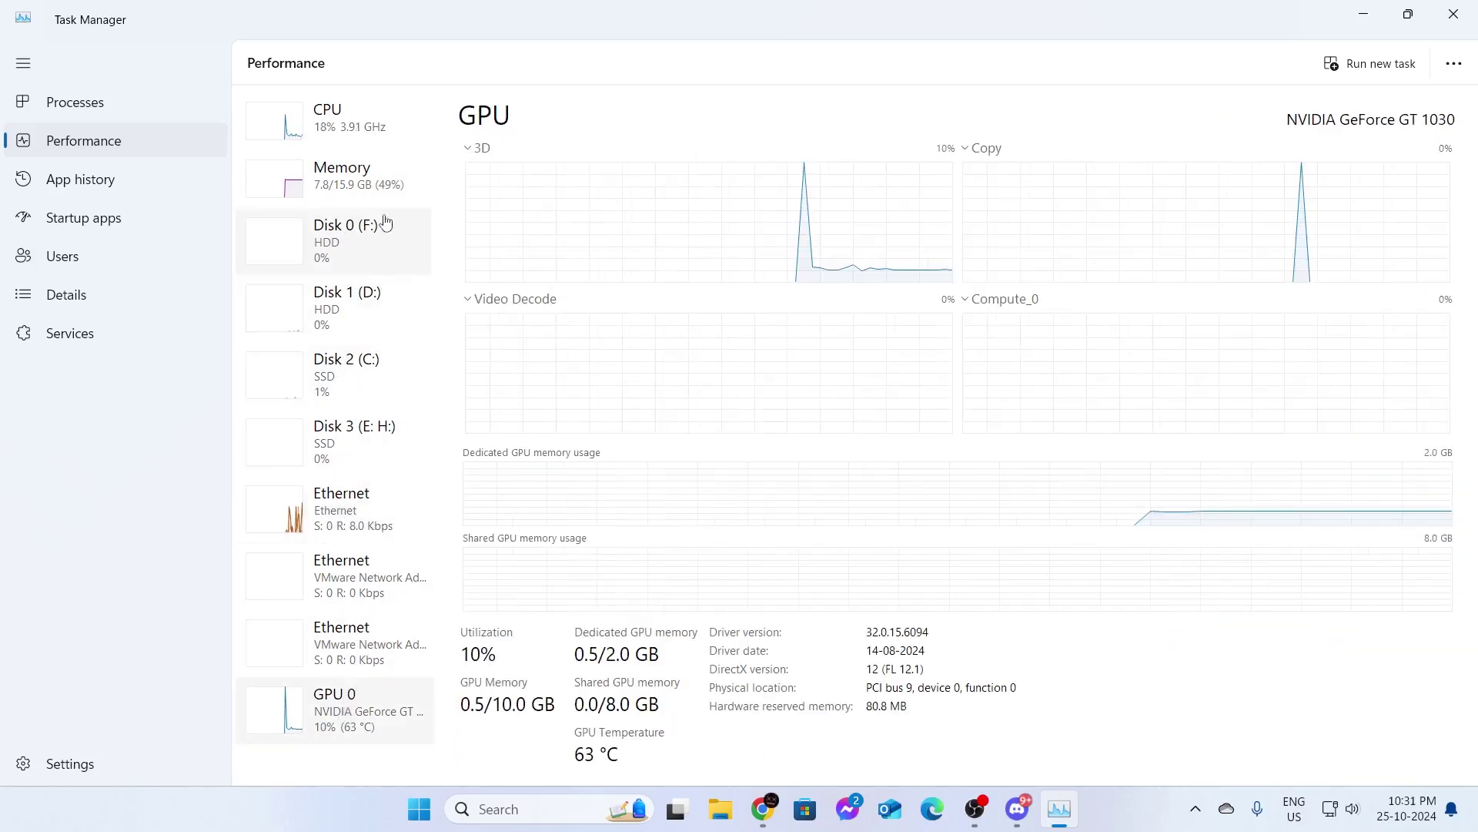
{"action": "left_click", "coordinate": [351, 131]}
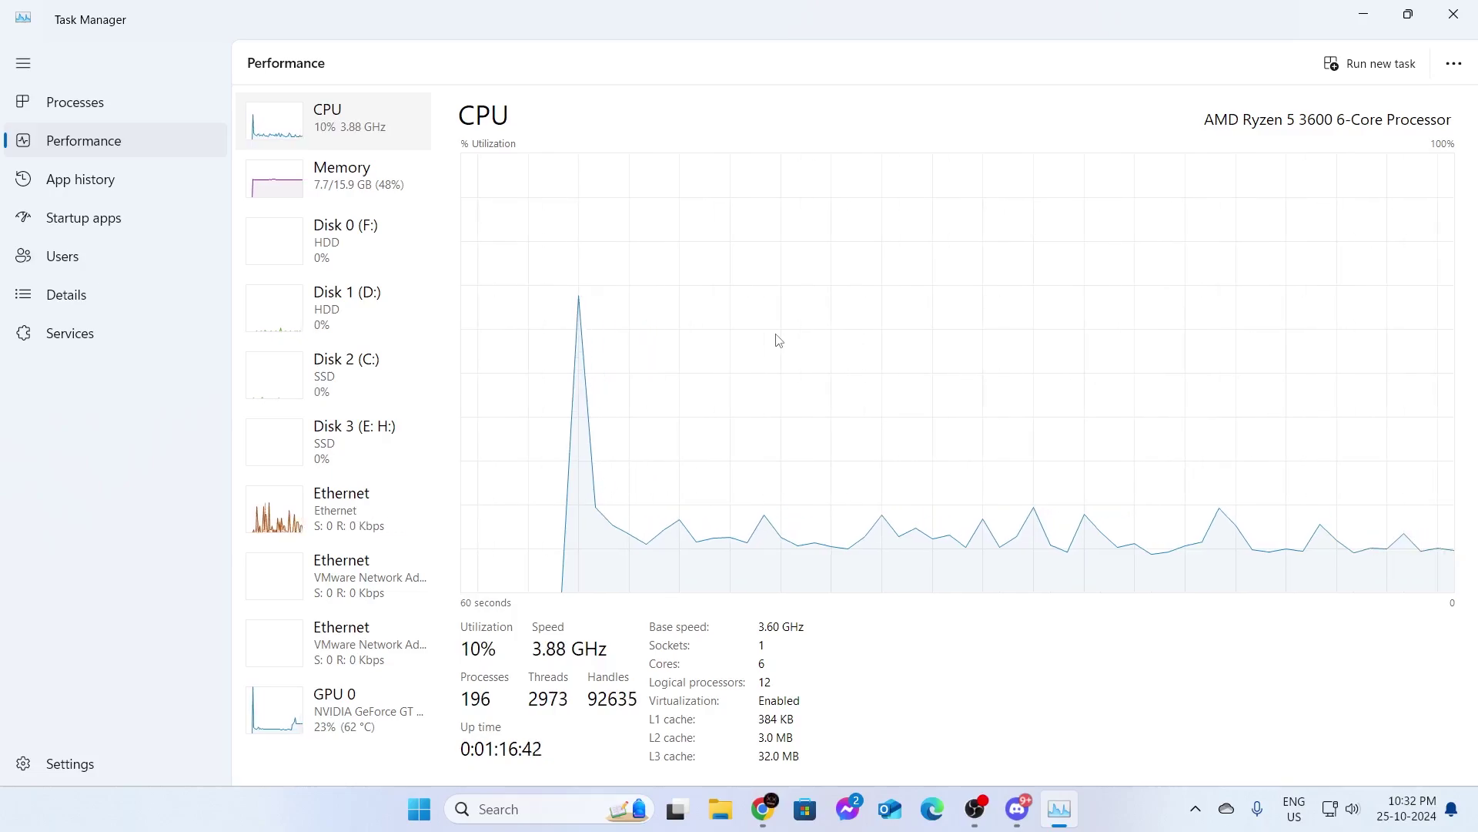
View the Memory details, then the activity for Disk 1 (D:) and Disk 2 (C:)
{"action": "left_click", "coordinate": [346, 189]}
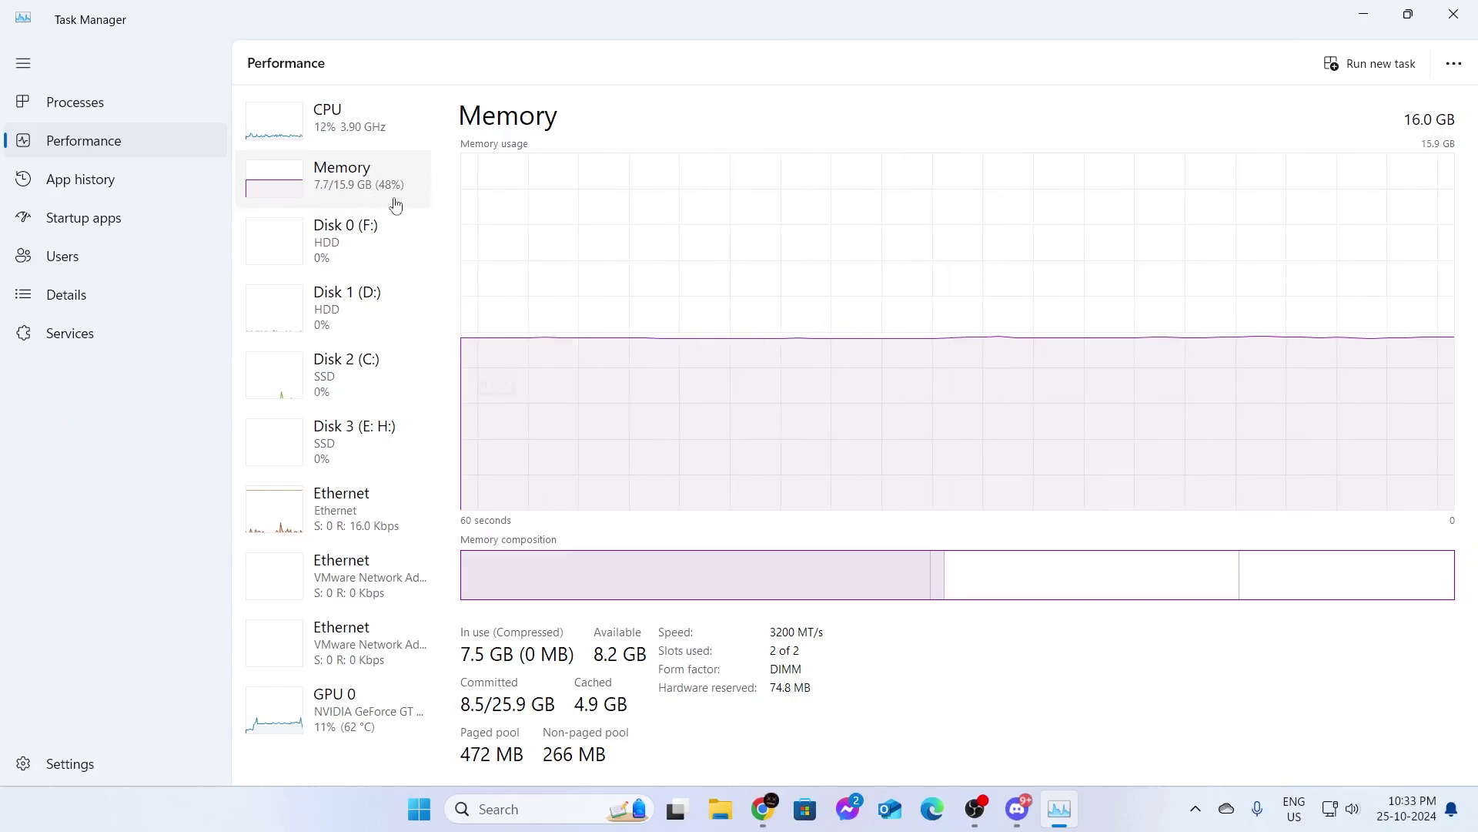
{"action": "mouse_move", "coordinate": [407, 211]}
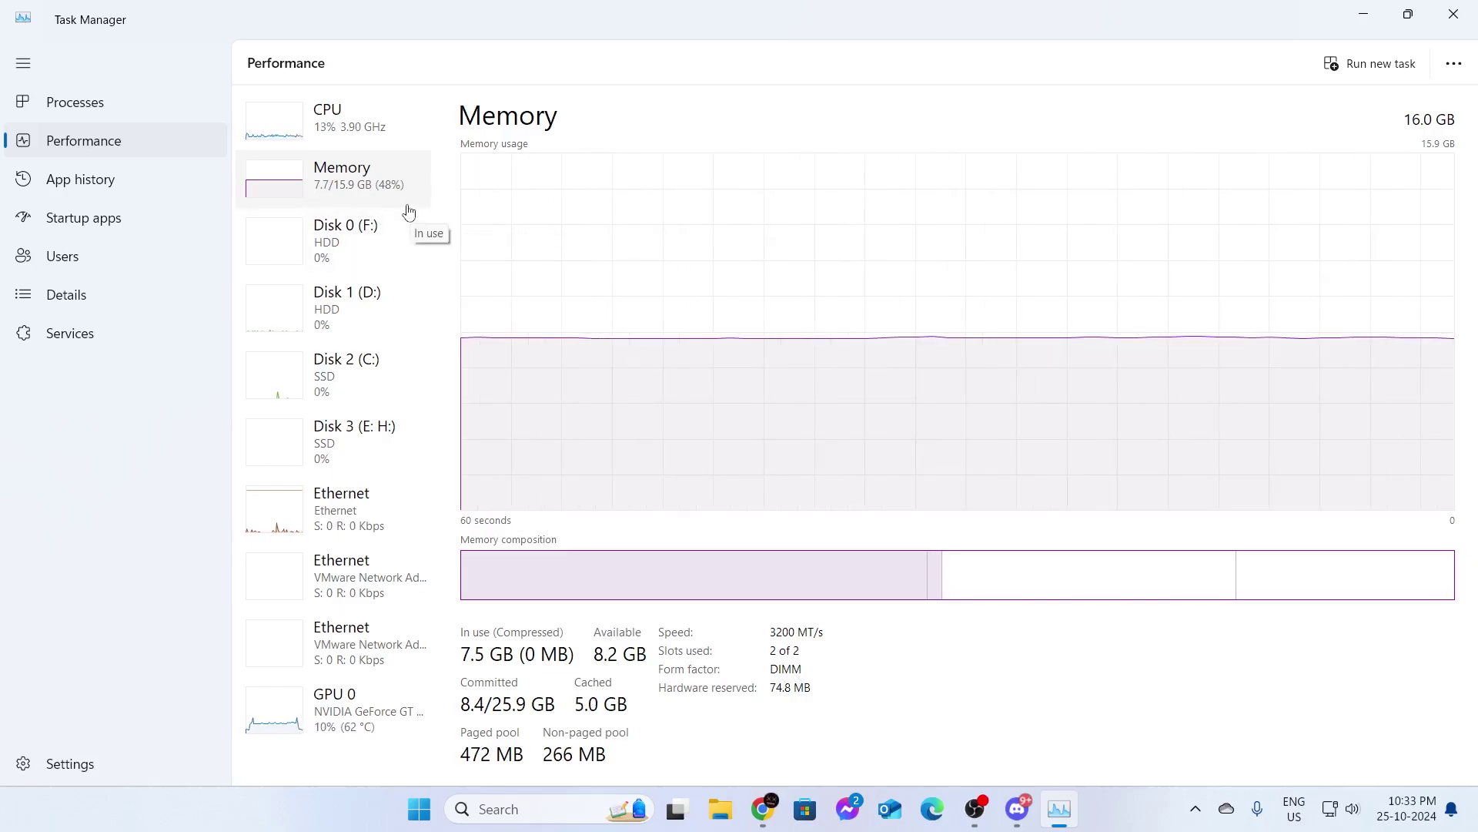
{"action": "left_click", "coordinate": [376, 315]}
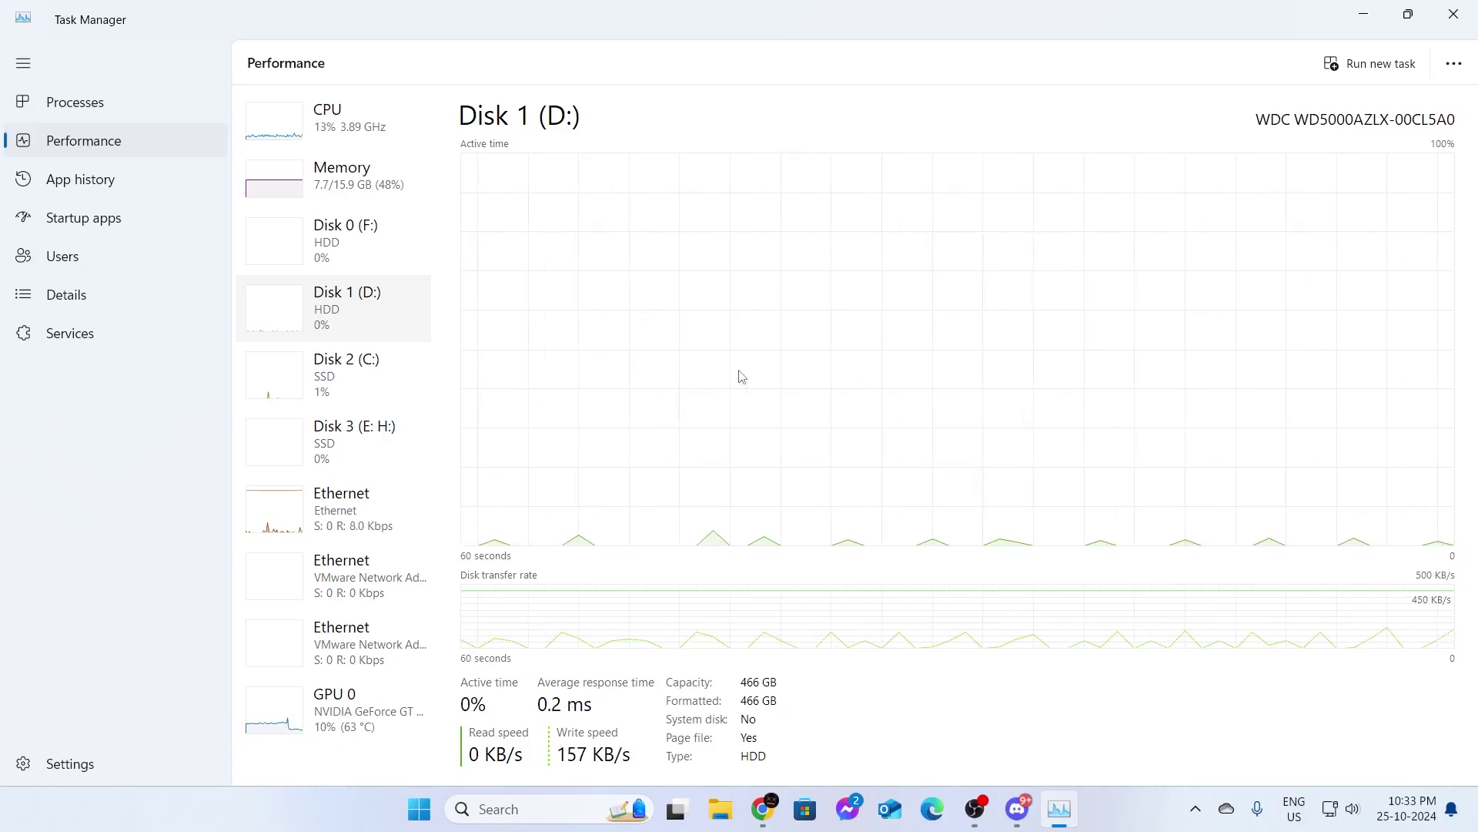
{"action": "left_click", "coordinate": [345, 384]}
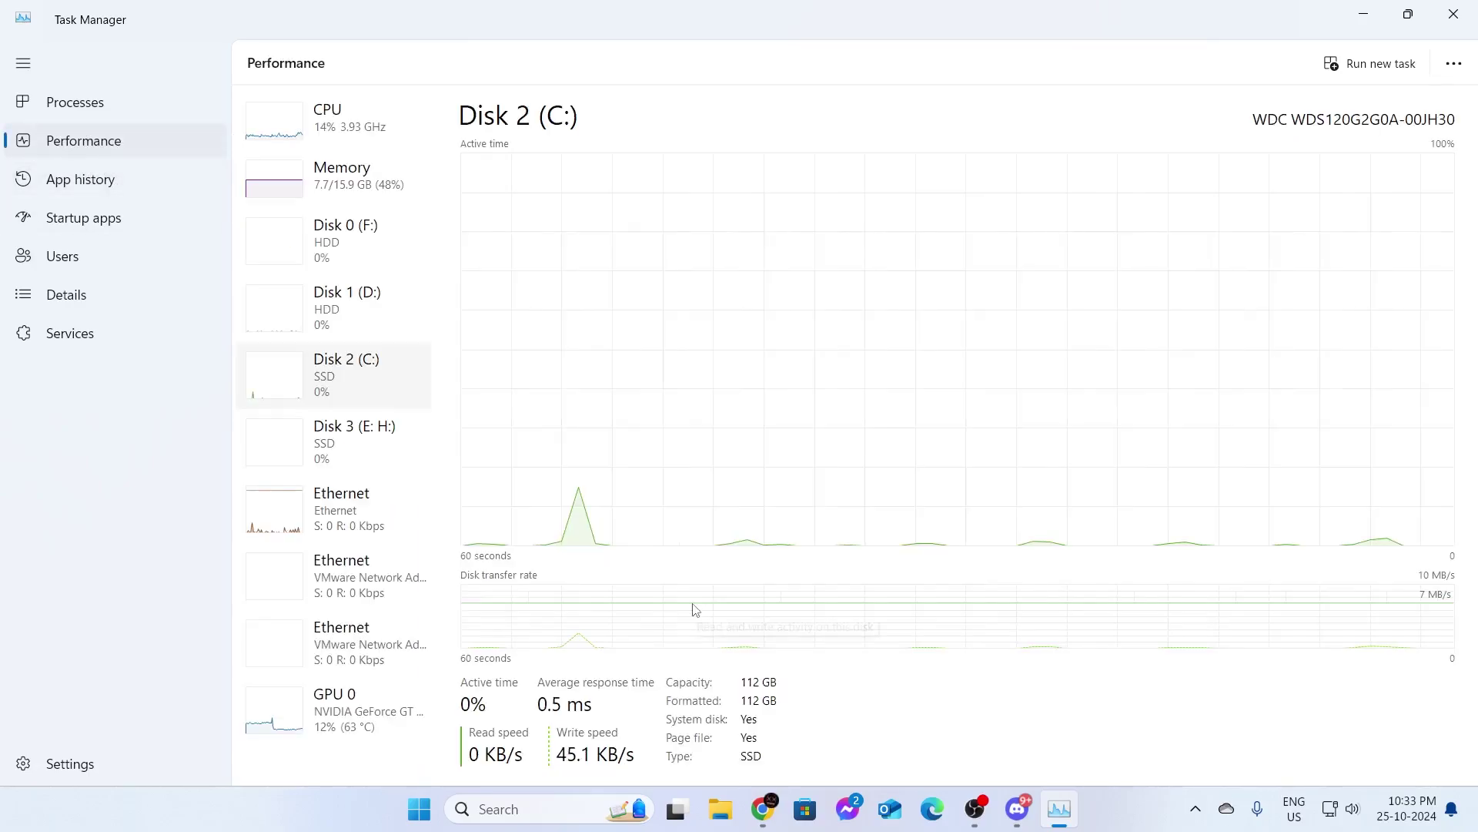
Sort Processes by memory, then CPU, and view App history sorted by network use
{"action": "left_click", "coordinate": [75, 101]}
{"action": "left_click", "coordinate": [683, 110]}
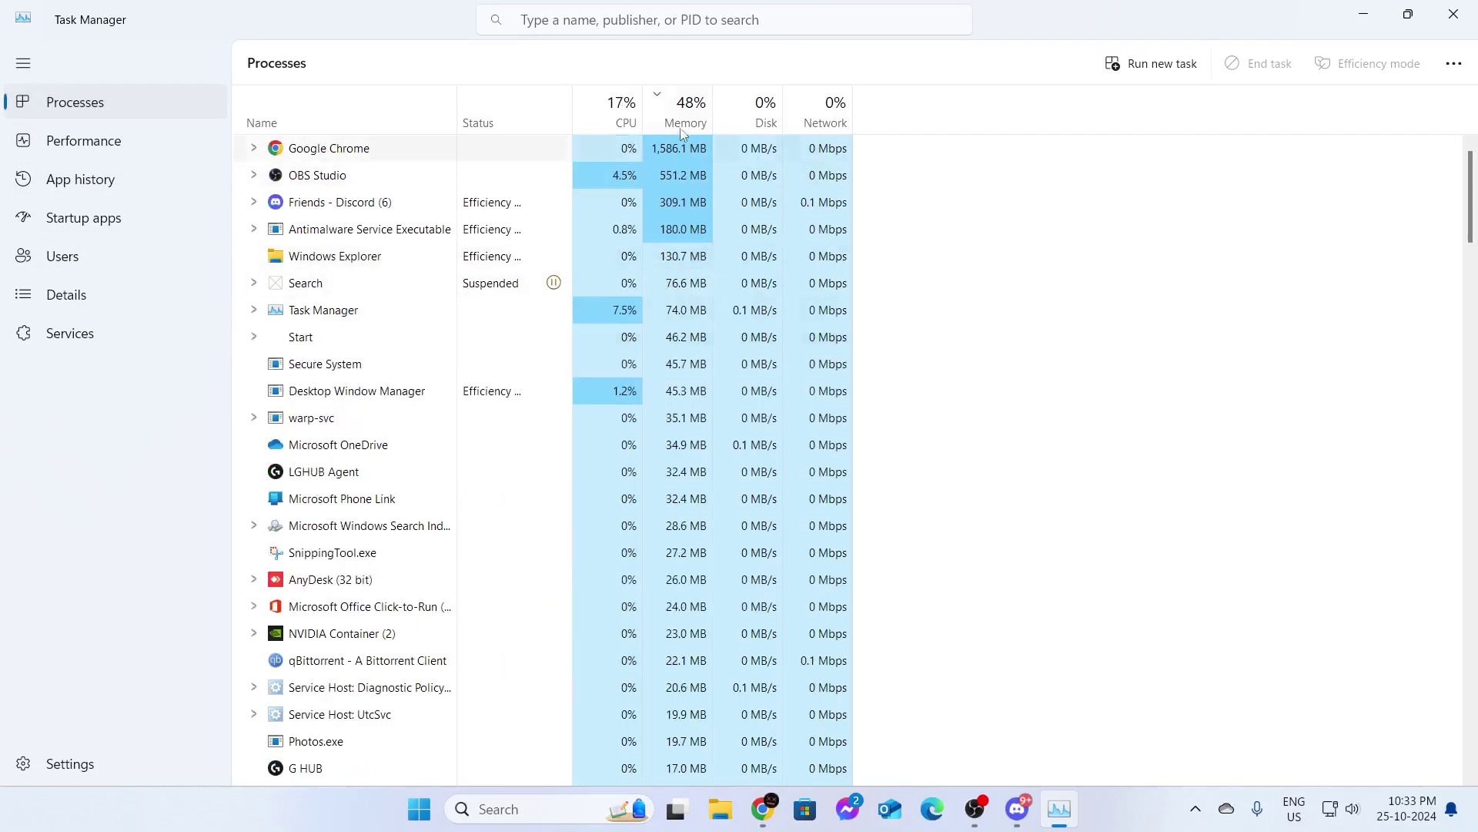
{"action": "left_click", "coordinate": [683, 111]}
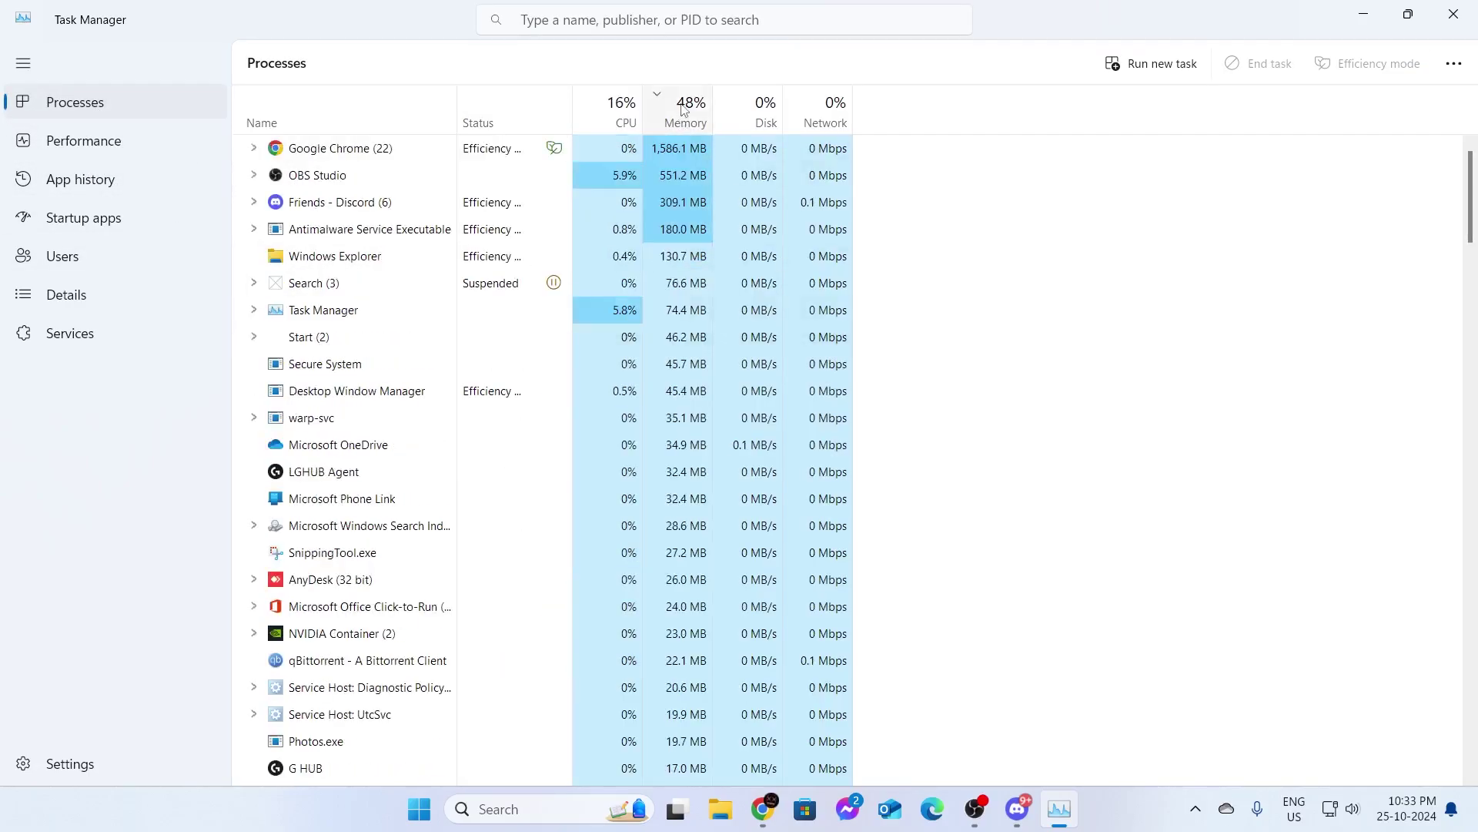
{"action": "left_click", "coordinate": [618, 116]}
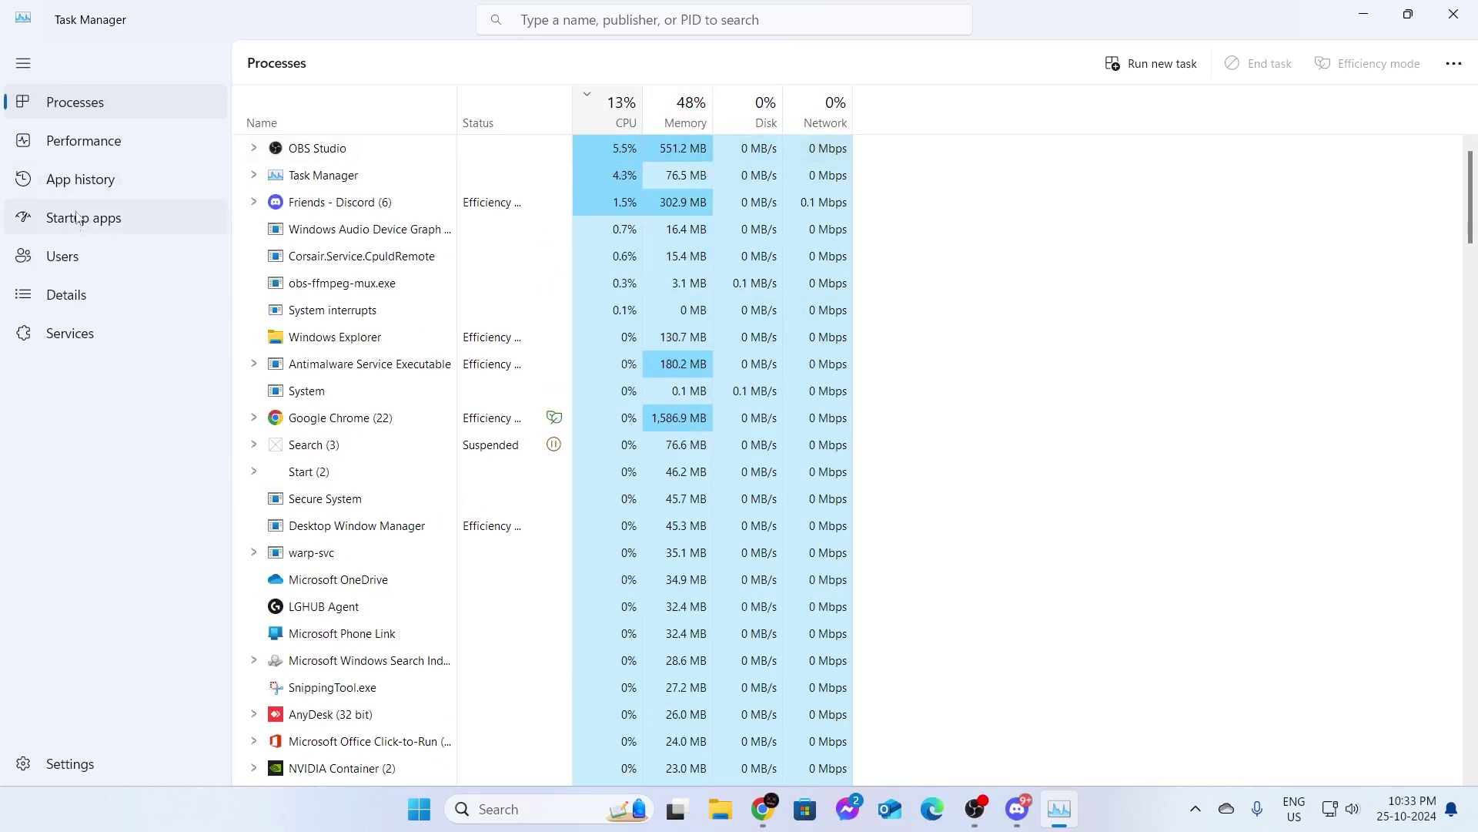
{"action": "left_click", "coordinate": [107, 191]}
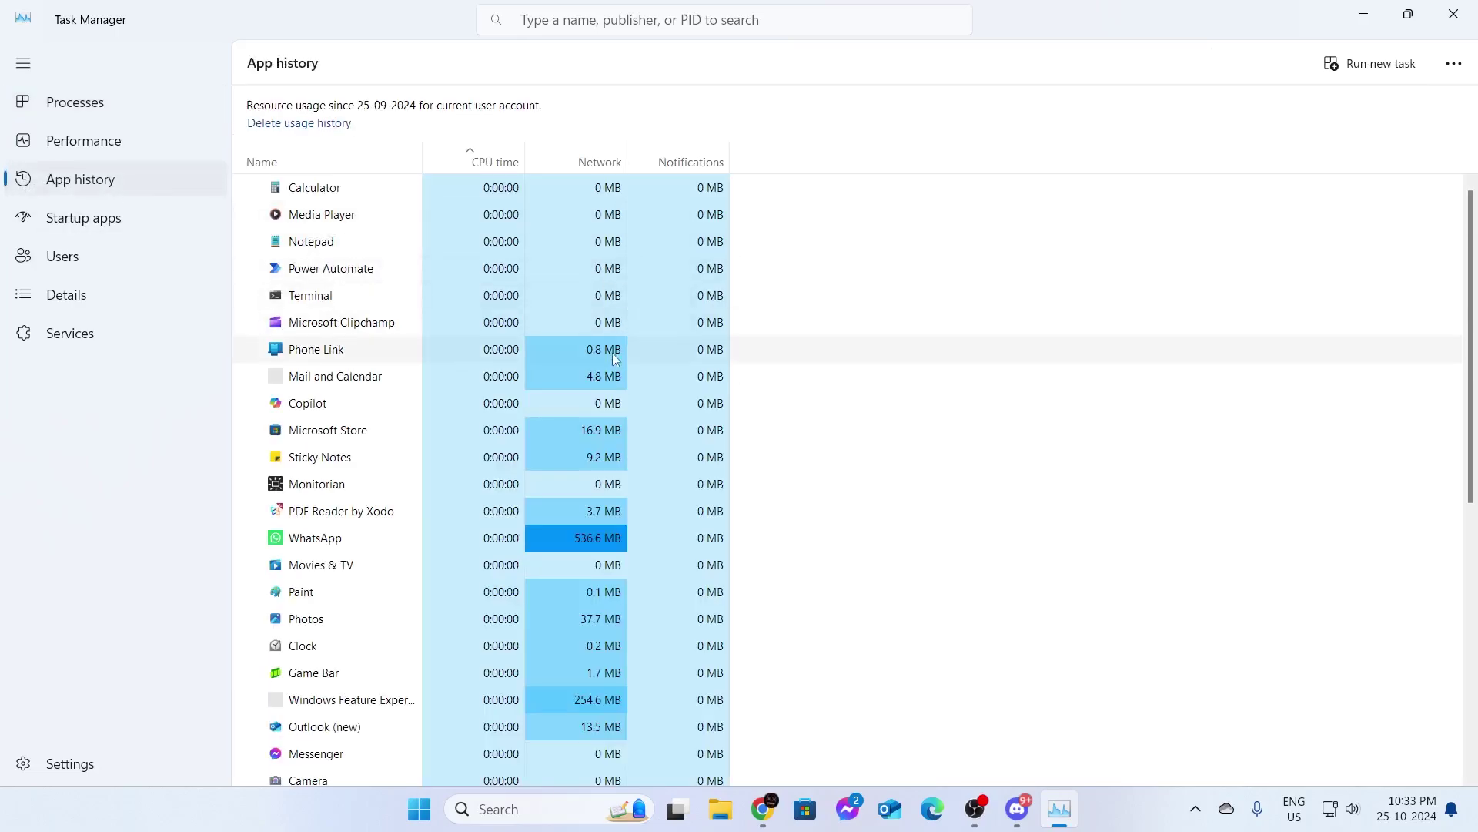
{"action": "scroll", "coordinate": [615, 381], "scroll_direction": "down", "scroll_amount": 3}
{"action": "scroll", "coordinate": [615, 382], "scroll_direction": "up", "scroll_amount": 3}
{"action": "left_click", "coordinate": [588, 159]}
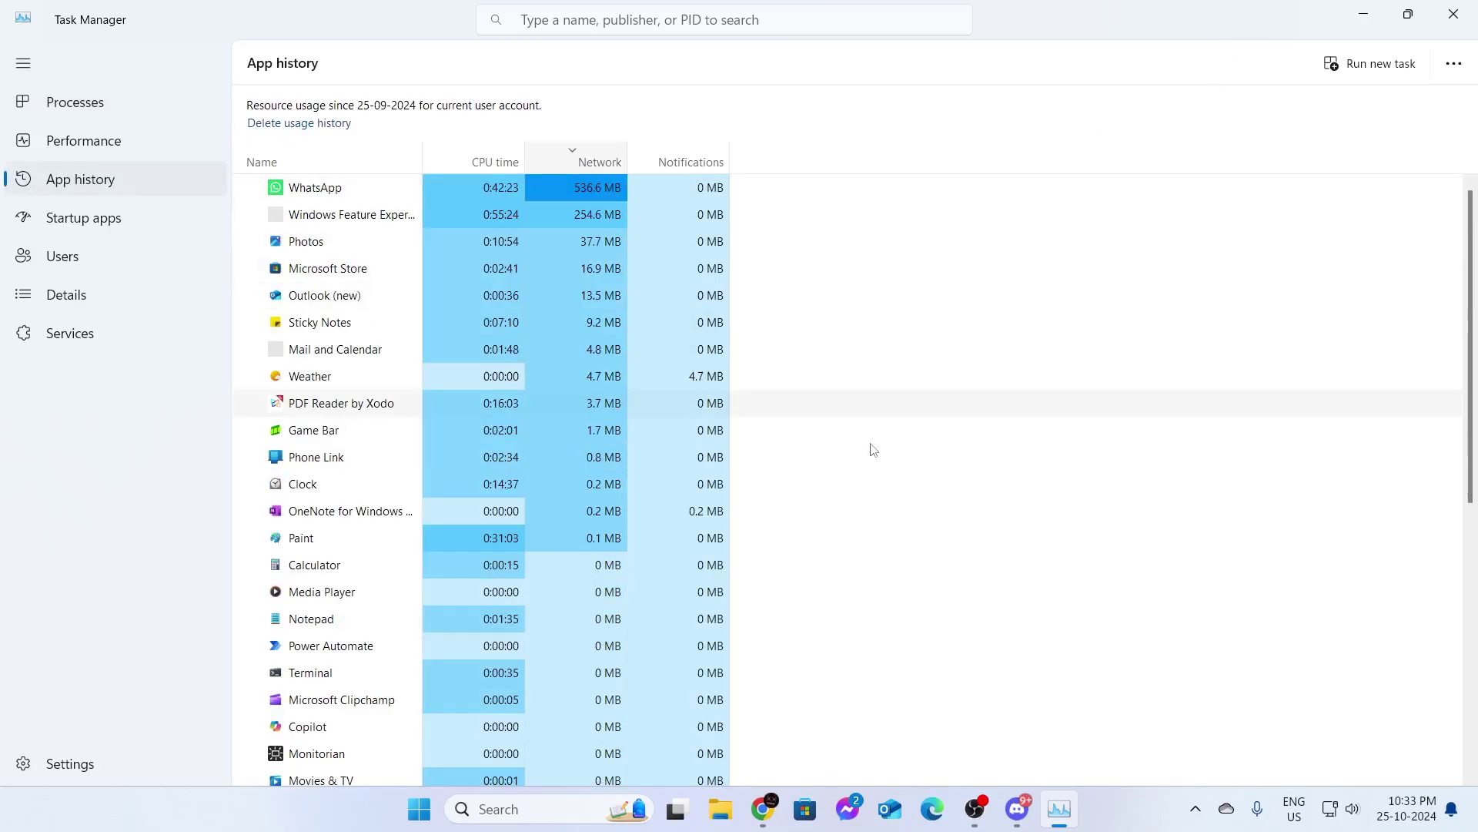
Open Run from the Start quick-link menu with its Open field focused for appwiz.cpl
{"action": "right_click", "coordinate": [412, 814]}
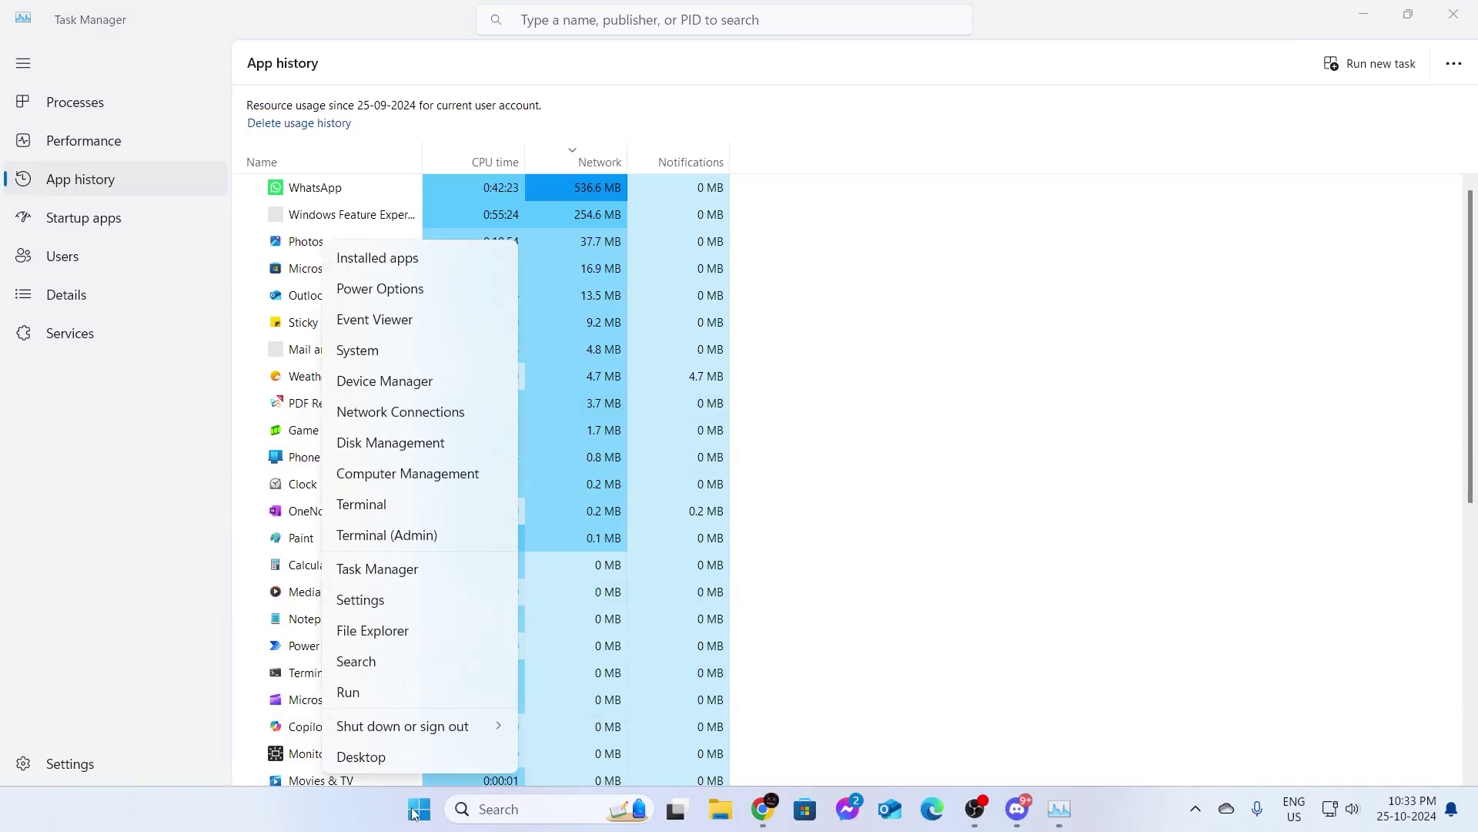
{"action": "left_click", "coordinate": [369, 690]}
{"action": "left_click", "coordinate": [218, 680]}
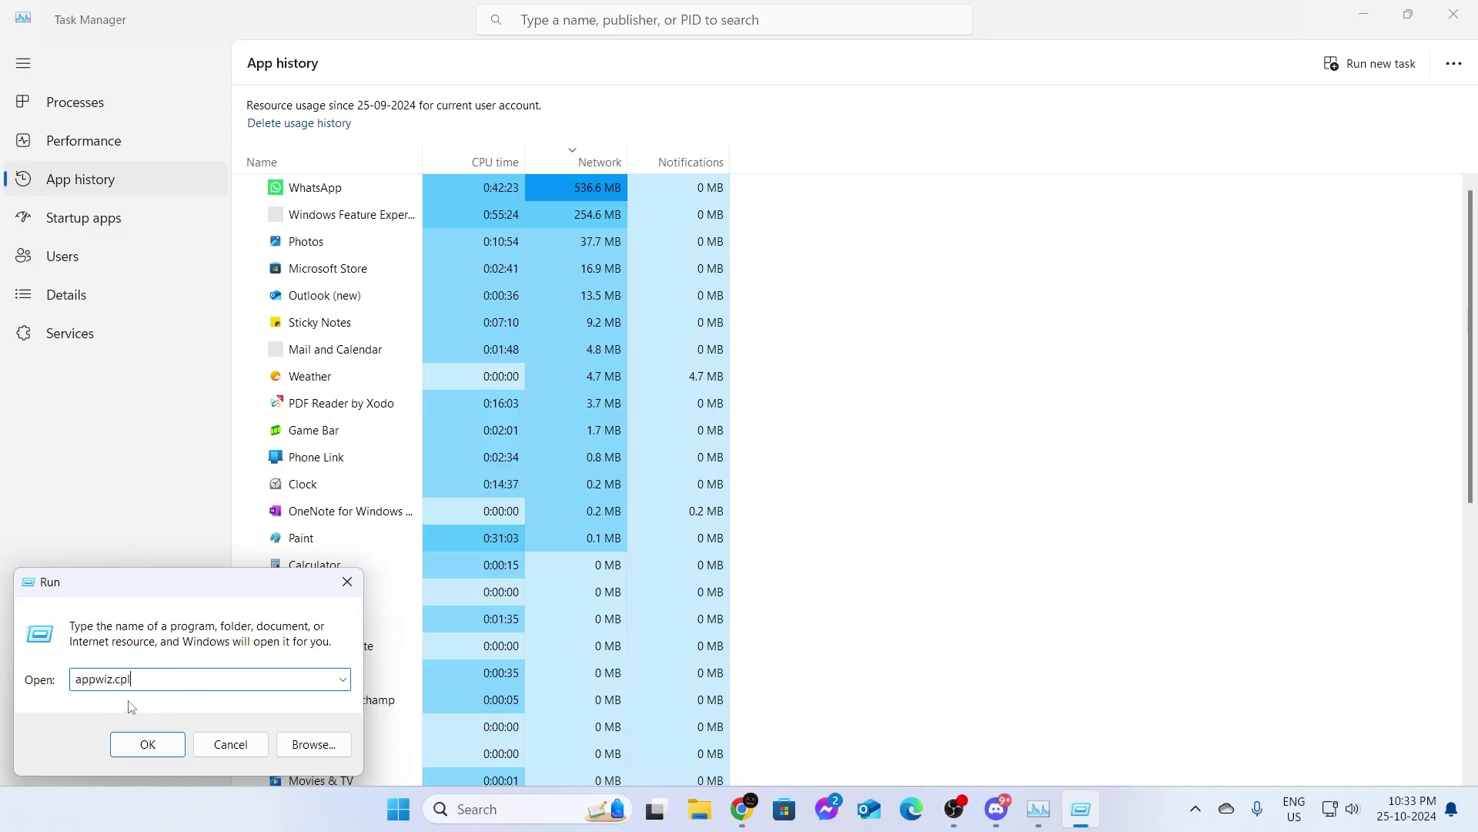
Launch Programs and Features, maximize it, review the installed programs, then close it
{"action": "left_click", "coordinate": [148, 744]}
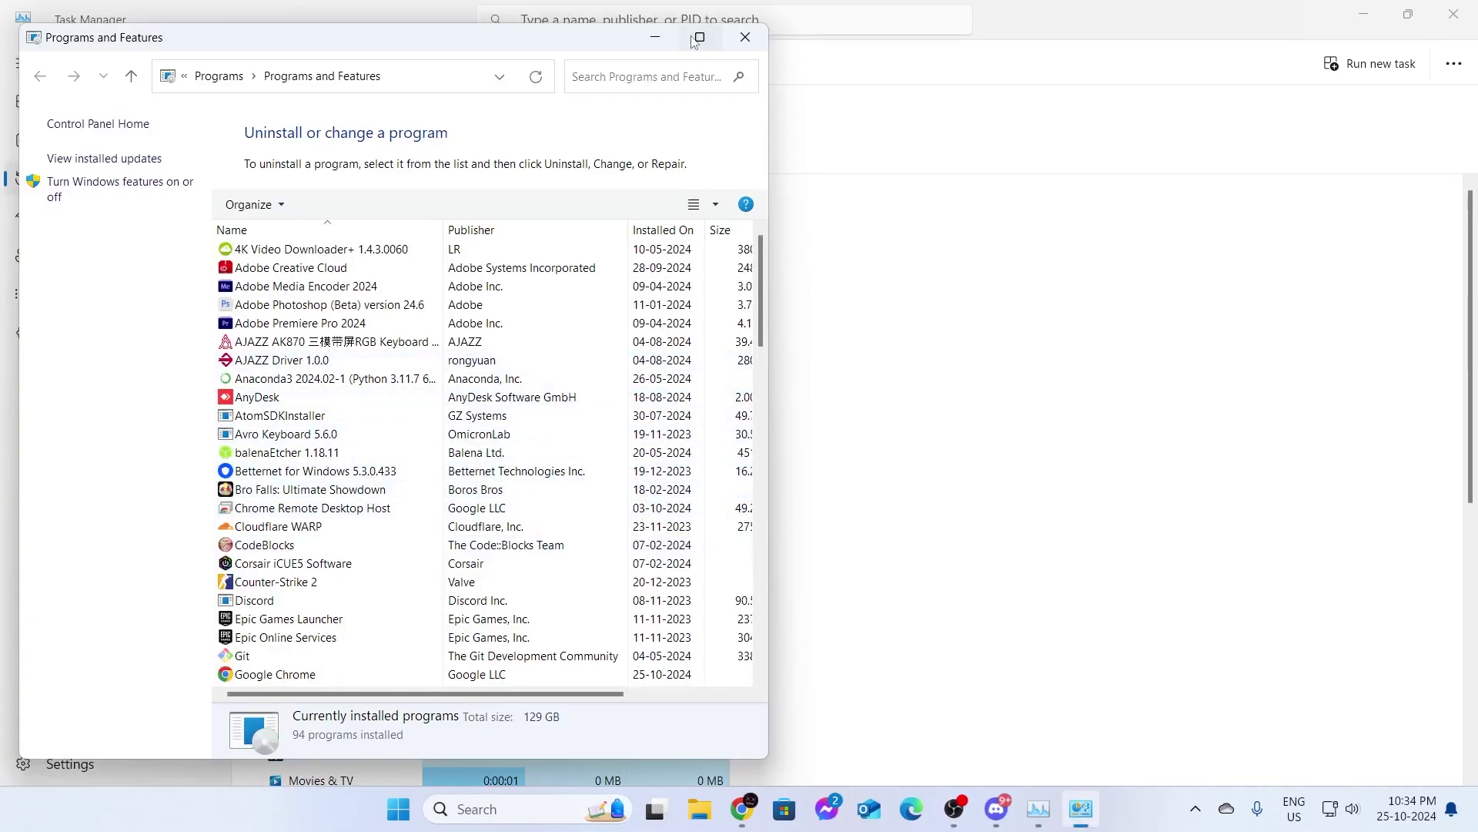
{"action": "left_click", "coordinate": [697, 38]}
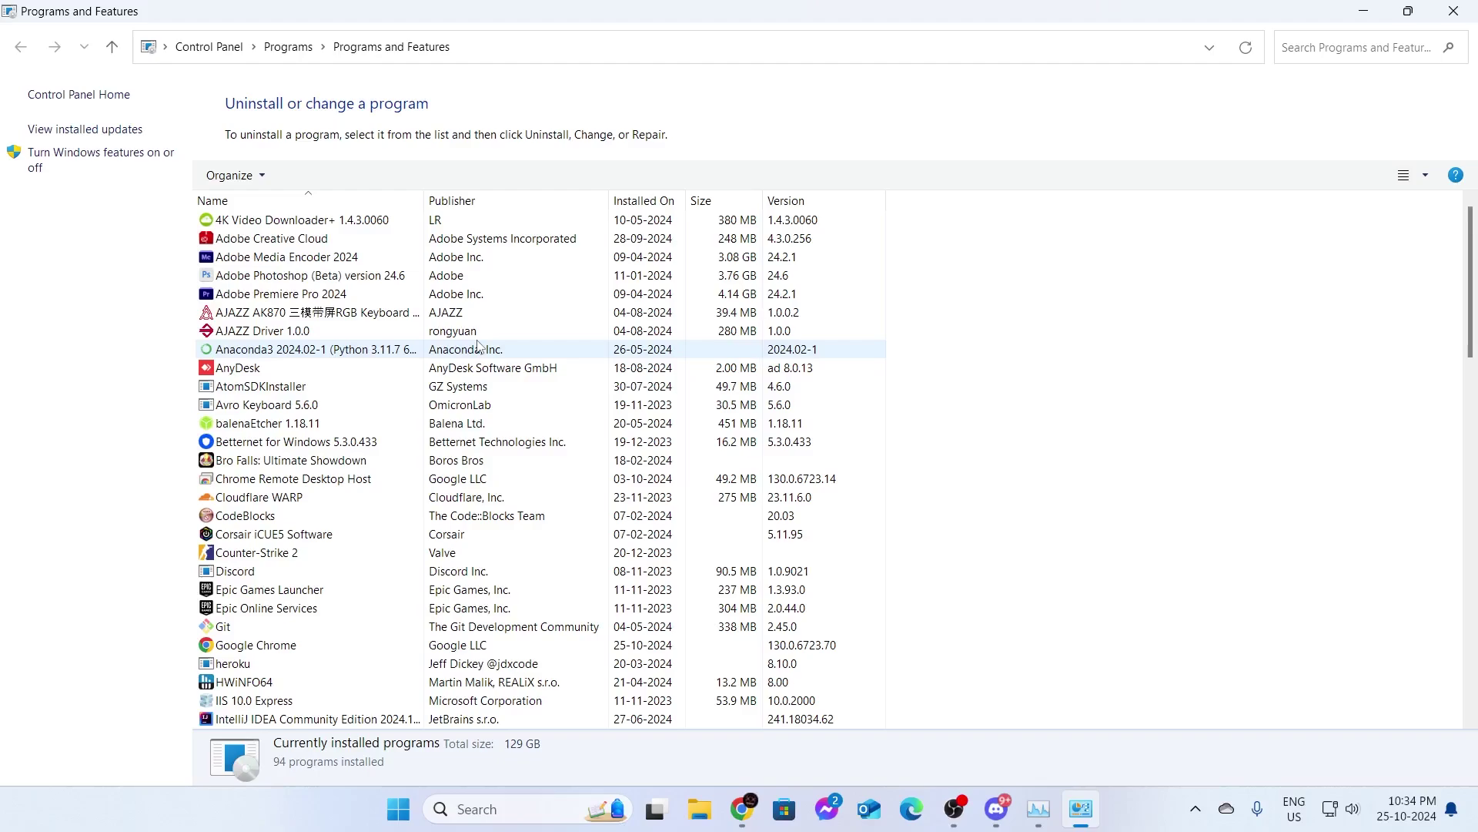
{"action": "scroll", "coordinate": [476, 342], "scroll_direction": "down", "scroll_amount": 10}
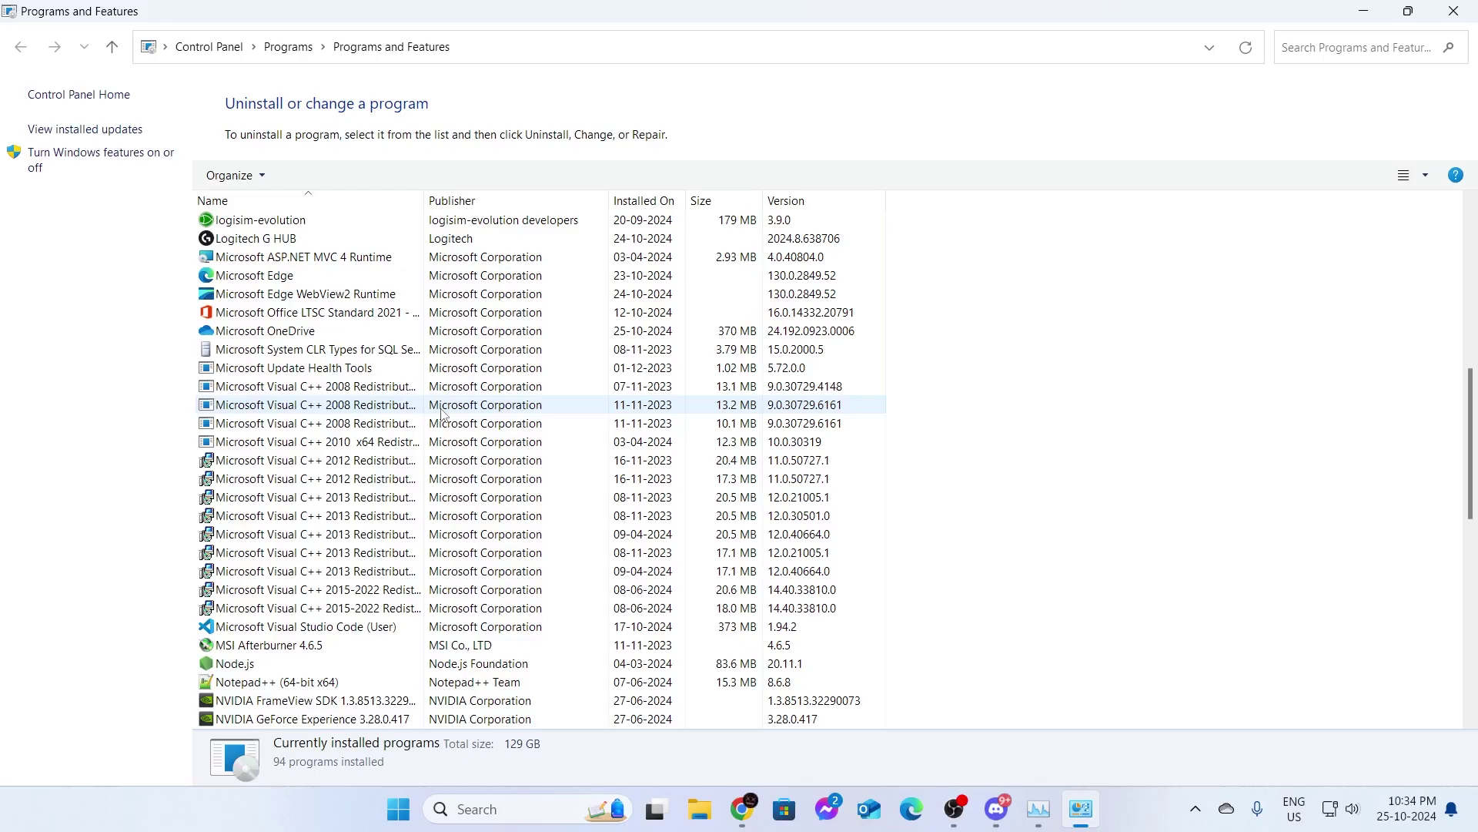
{"action": "scroll", "coordinate": [442, 413], "scroll_direction": "down", "scroll_amount": 6}
{"action": "scroll", "coordinate": [443, 414], "scroll_direction": "down", "scroll_amount": 6}
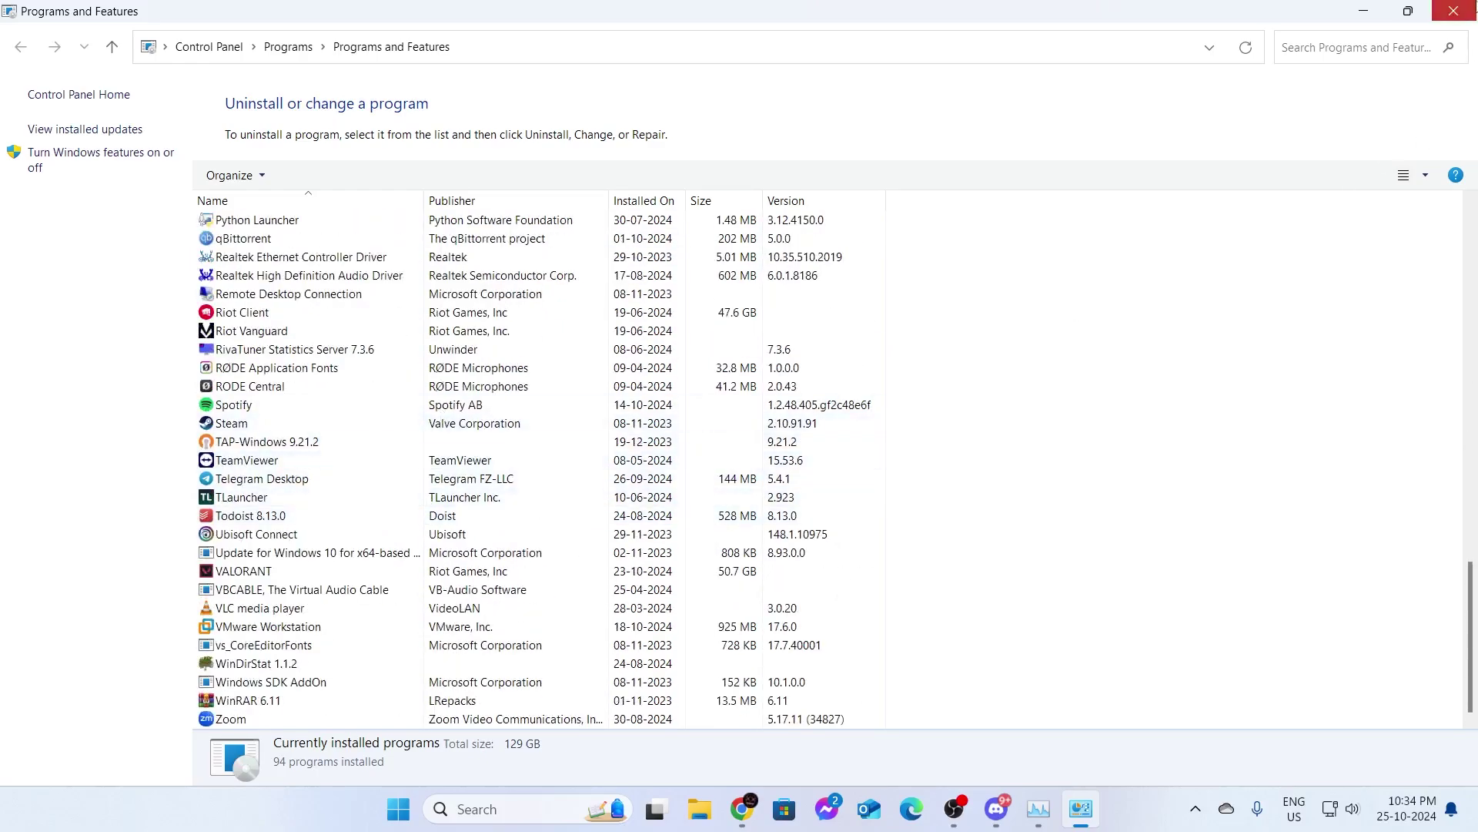
{"action": "left_click", "coordinate": [1453, 10]}
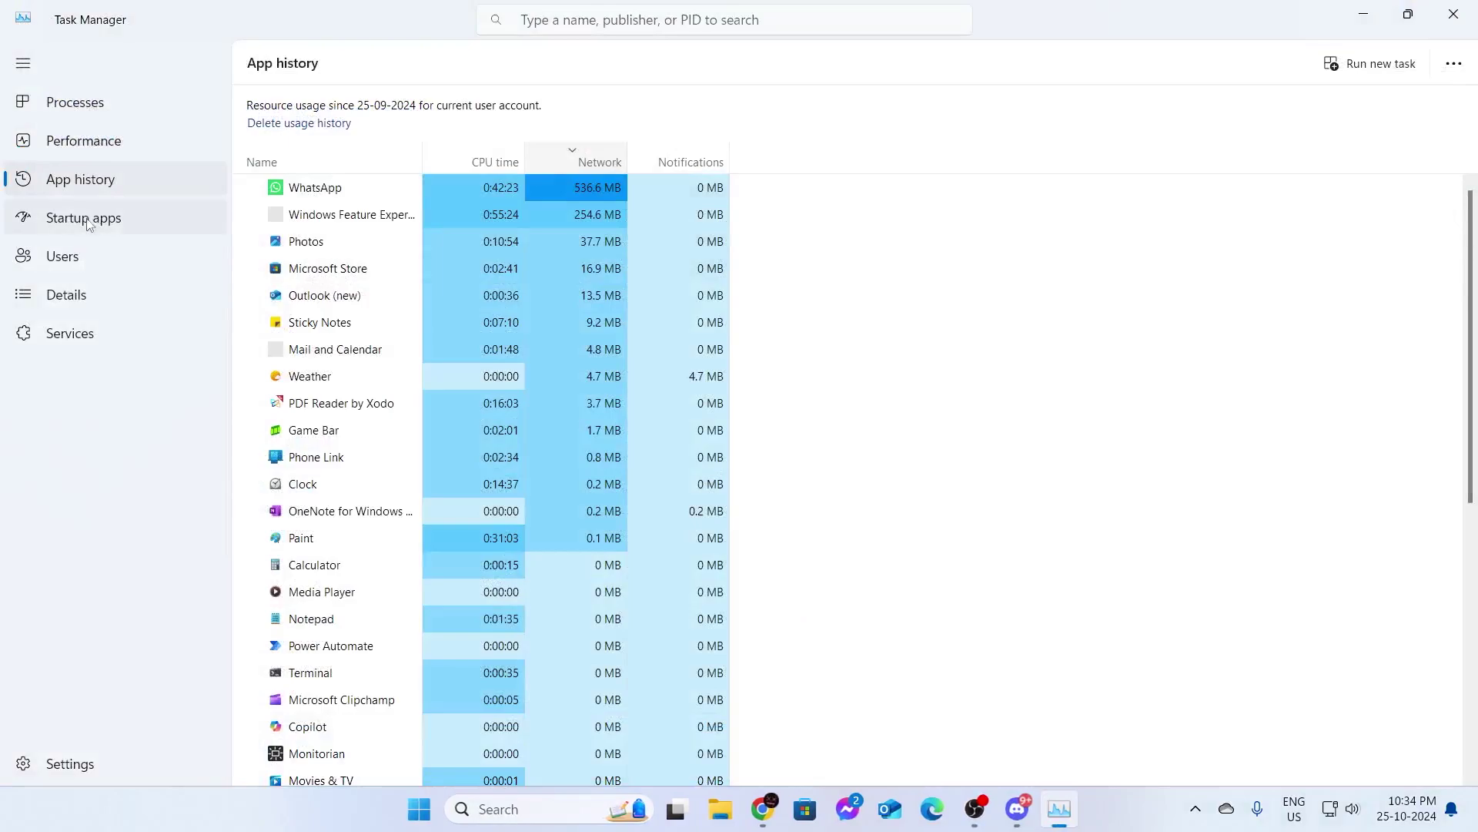
Show Startup apps sorted by status, then return the list to its original order
{"action": "left_click", "coordinate": [118, 224]}
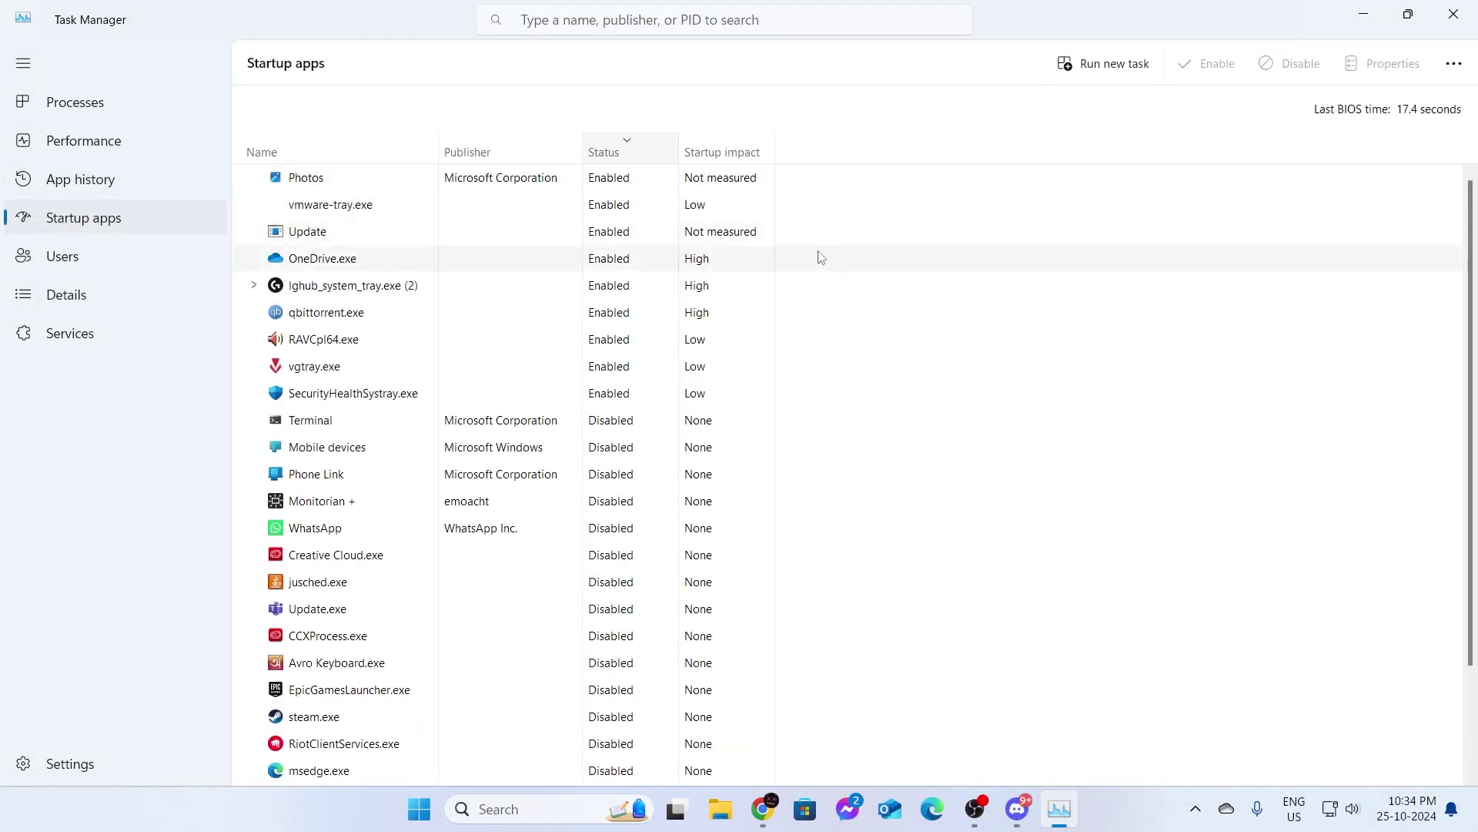
{"action": "left_click", "coordinate": [627, 143]}
{"action": "left_click", "coordinate": [587, 183]}
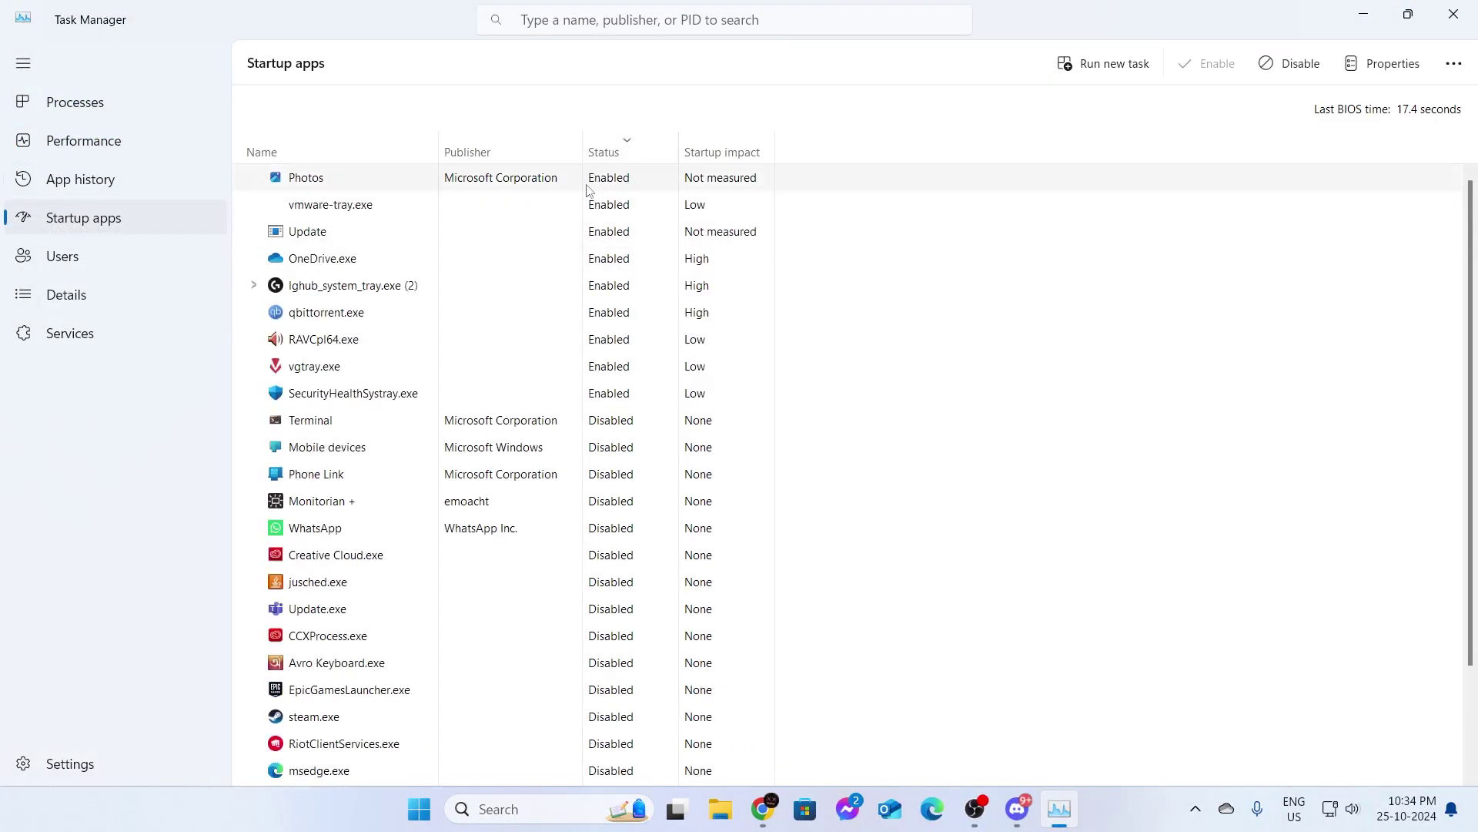
Disable vmware-tray.exe at startup, select qbittorrent.exe, and close Task Manager
{"action": "left_click", "coordinate": [585, 208]}
{"action": "right_click", "coordinate": [596, 212]}
{"action": "left_click", "coordinate": [642, 225]}
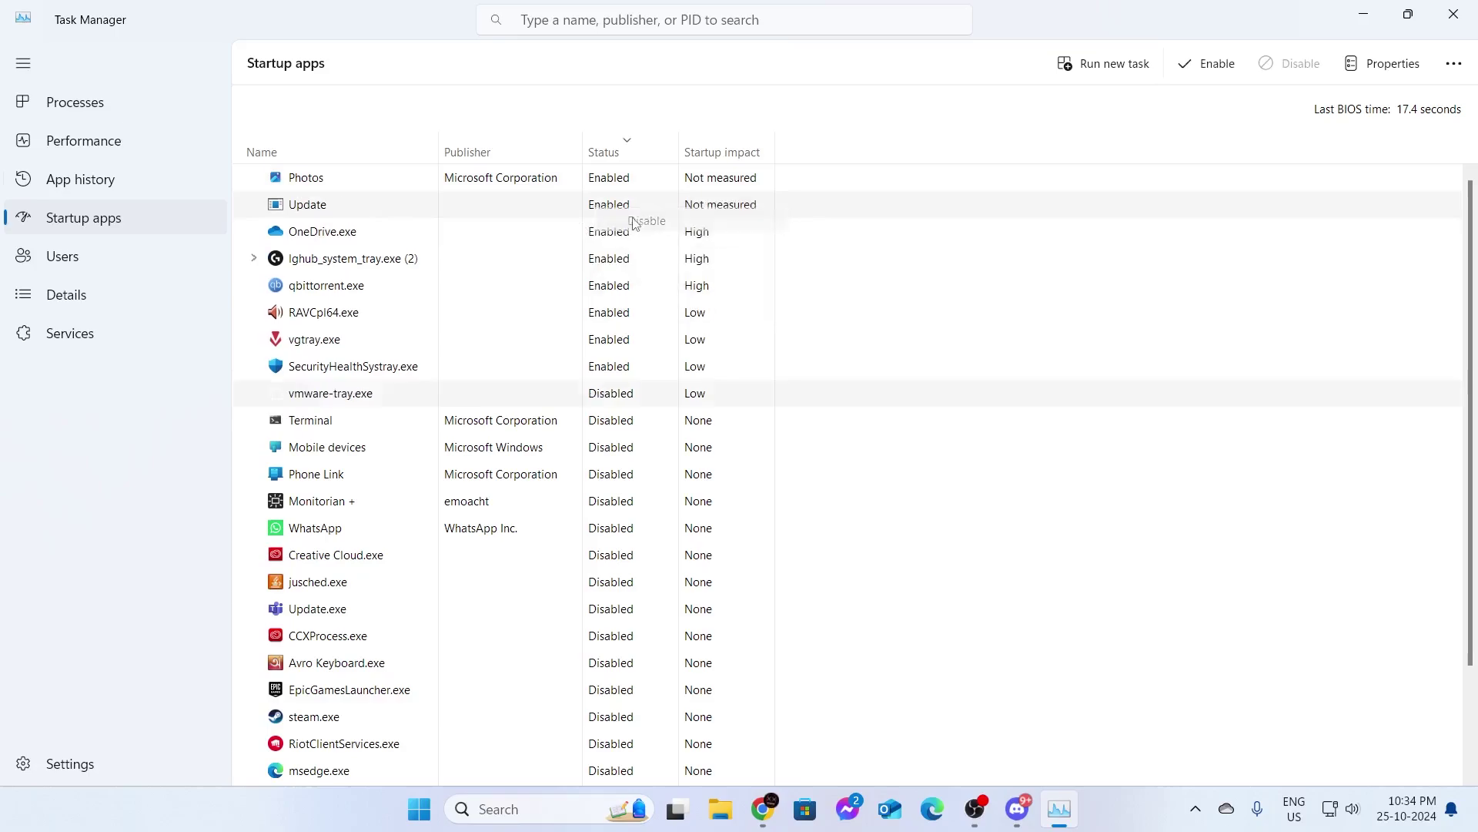
{"action": "left_click", "coordinate": [619, 285]}
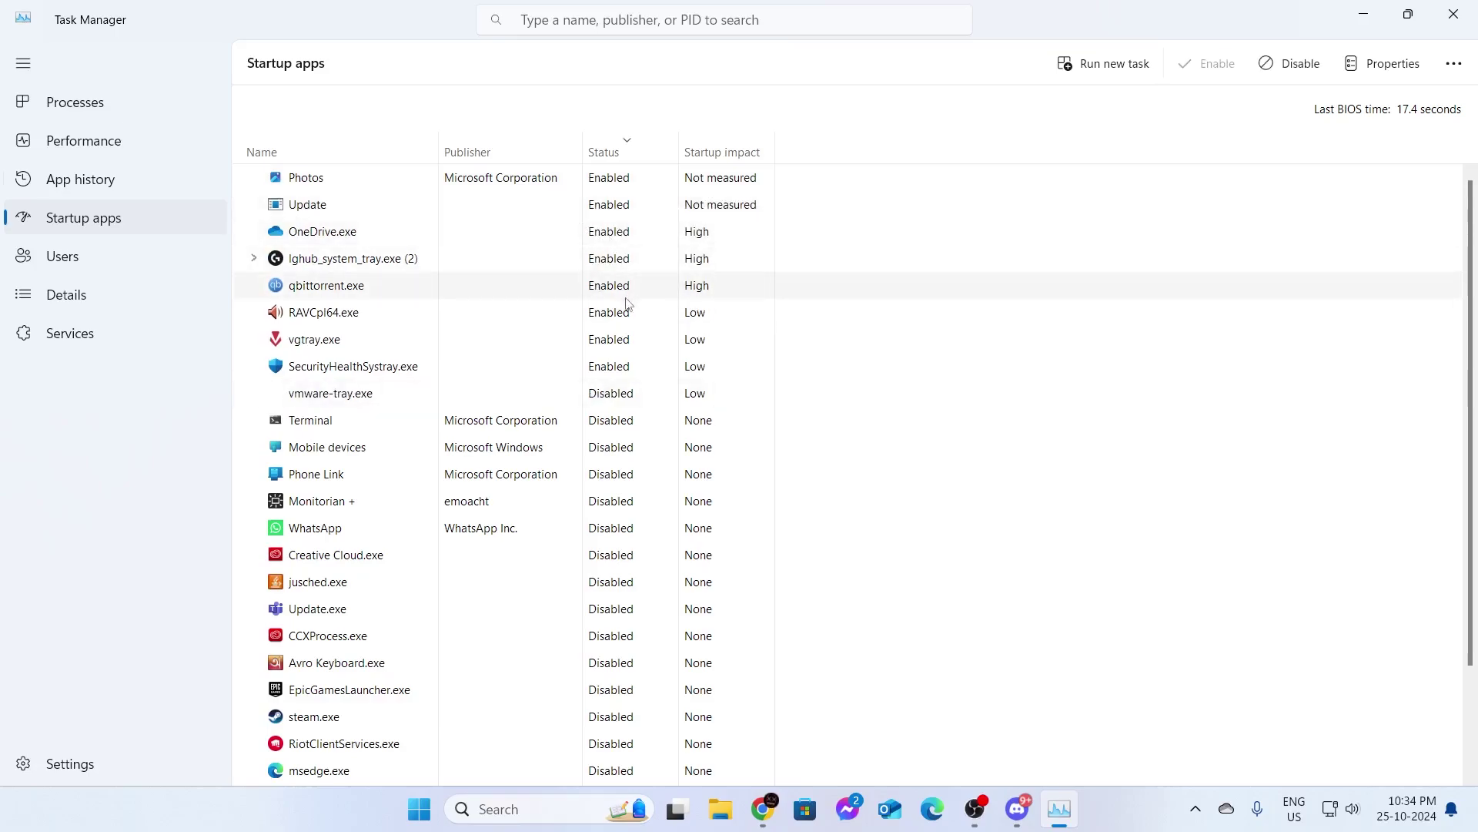
{"action": "left_click", "coordinate": [1452, 16]}
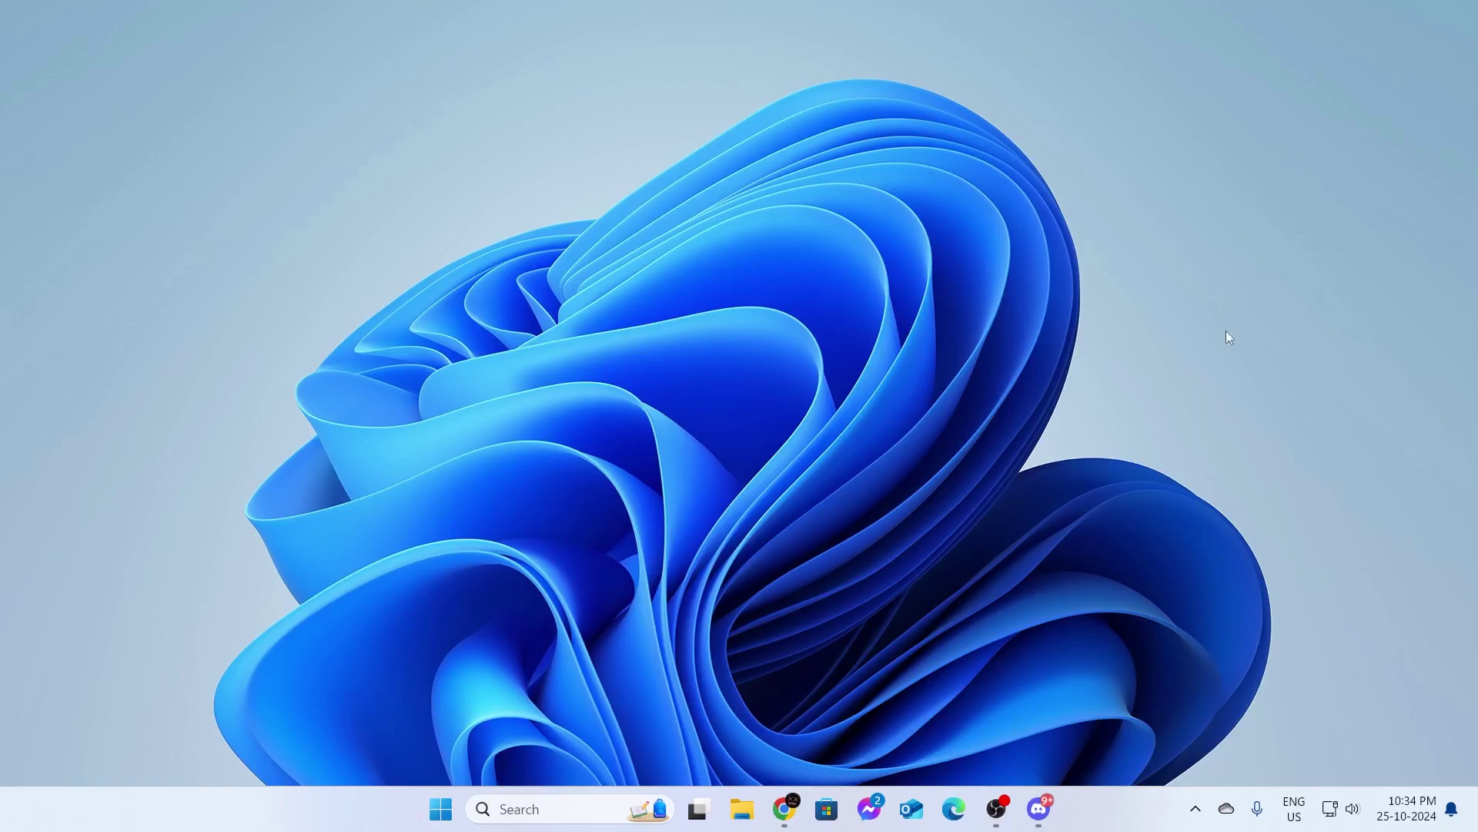
Start a taskbar search to find Command Prompt
{"action": "left_click", "coordinate": [574, 812]}
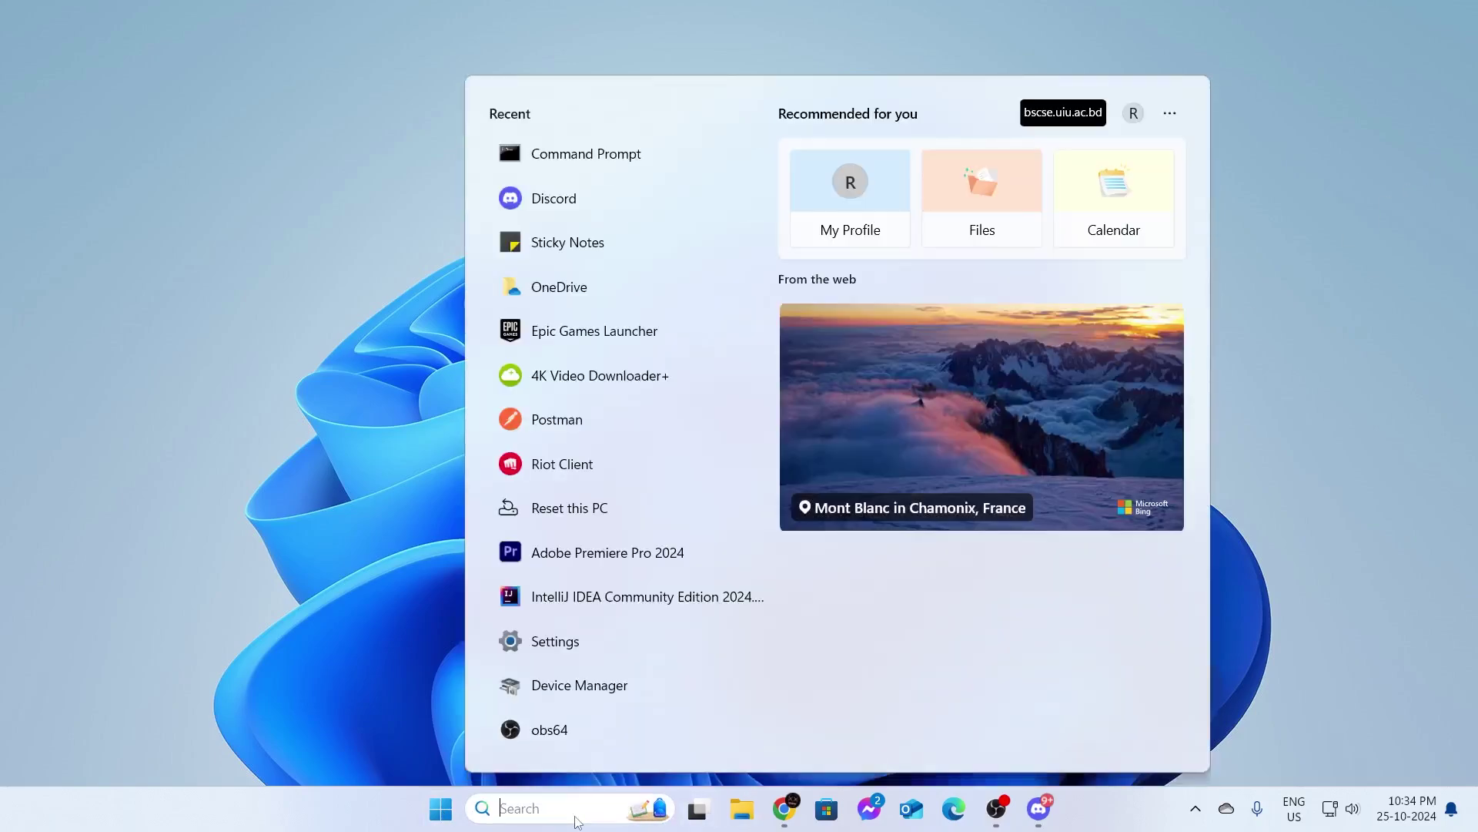
{"action": "type", "text": "cmd"}
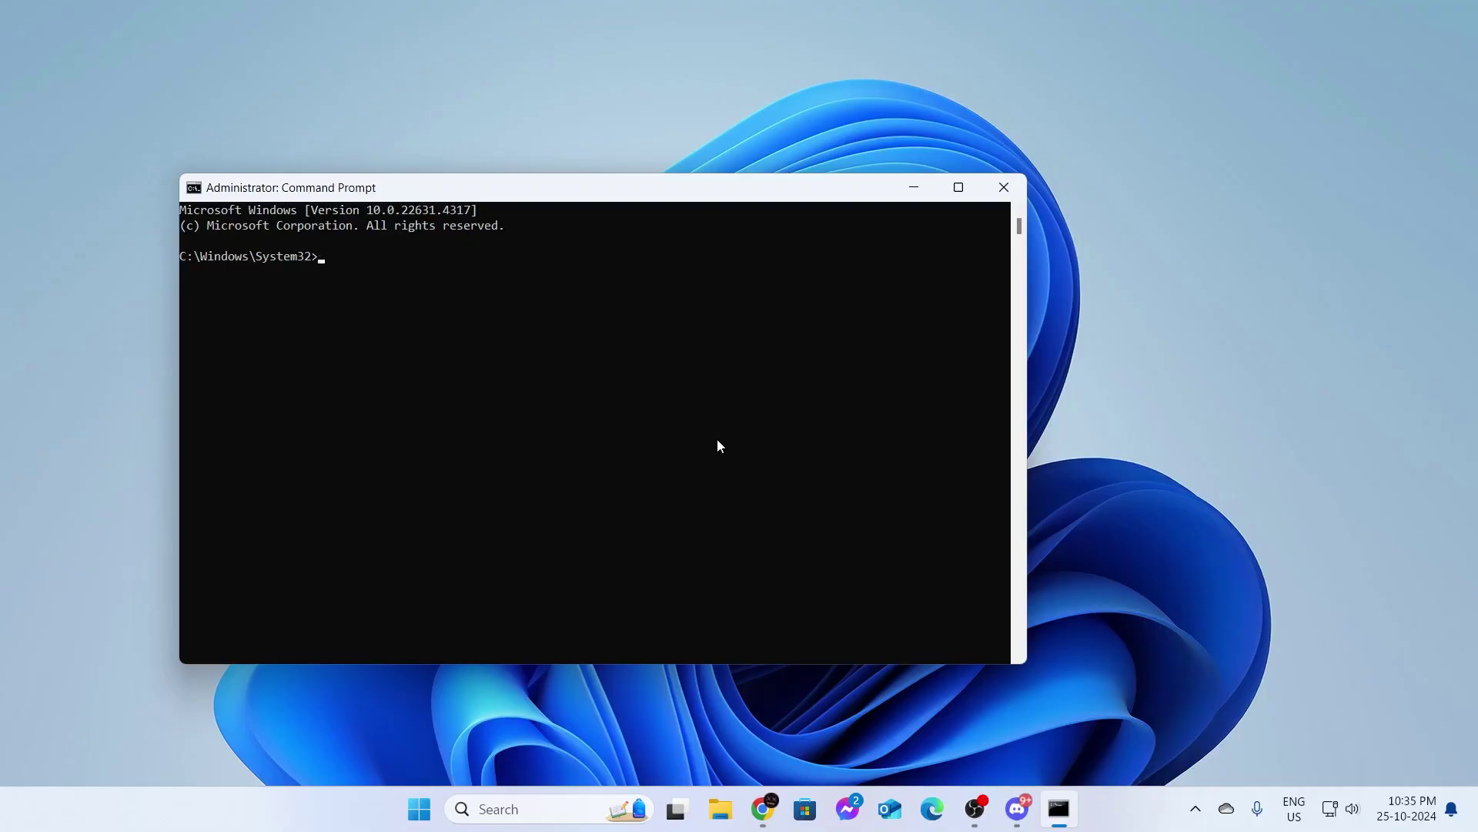
{"action": "type", "text": "sfc /scannow"}
{"action": "left_click", "coordinate": [1004, 188]}
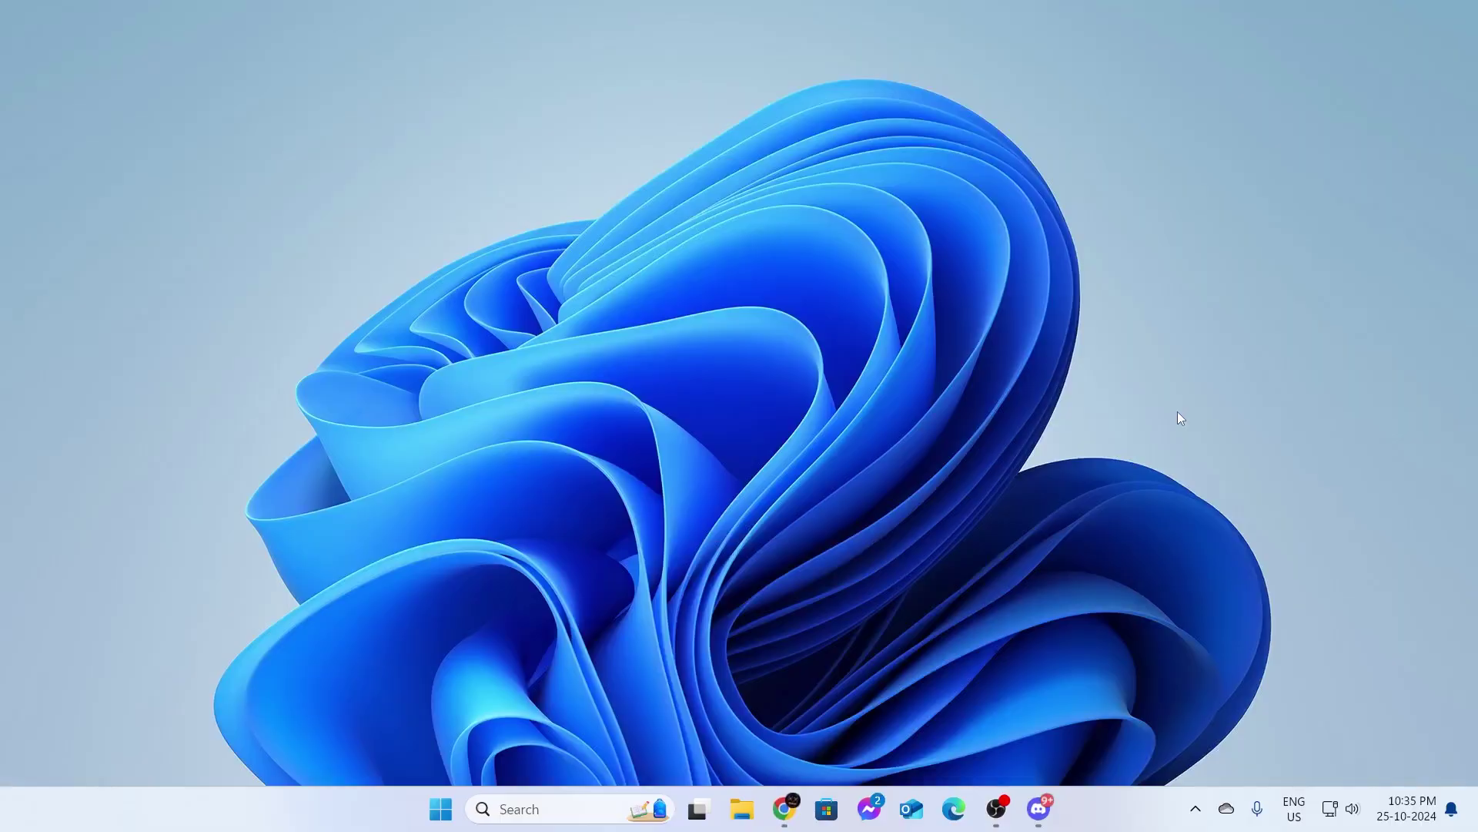